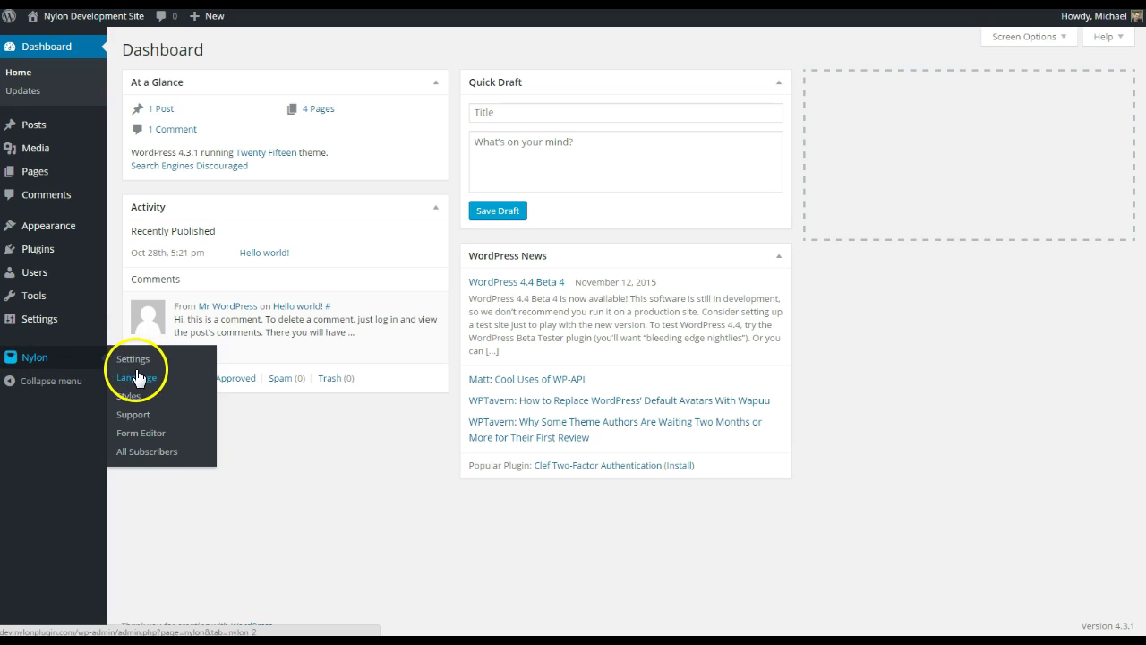
# Create a new form in the Nylon Form Editor and title it "New Form".
pyautogui.click(150, 437)
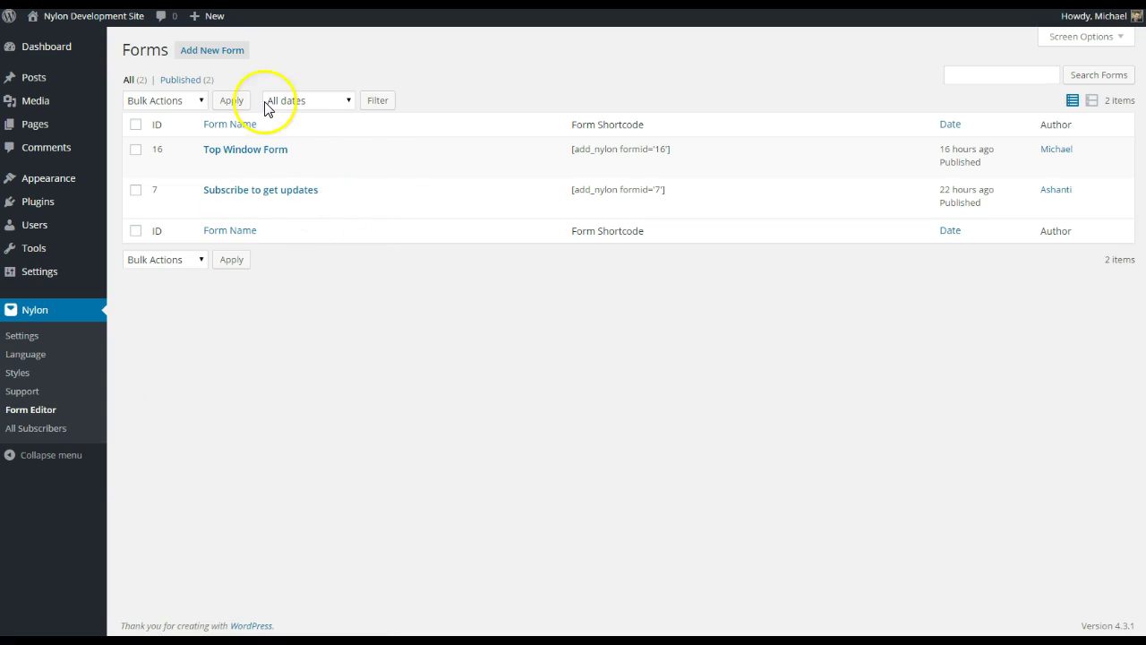
pyautogui.click(223, 52)
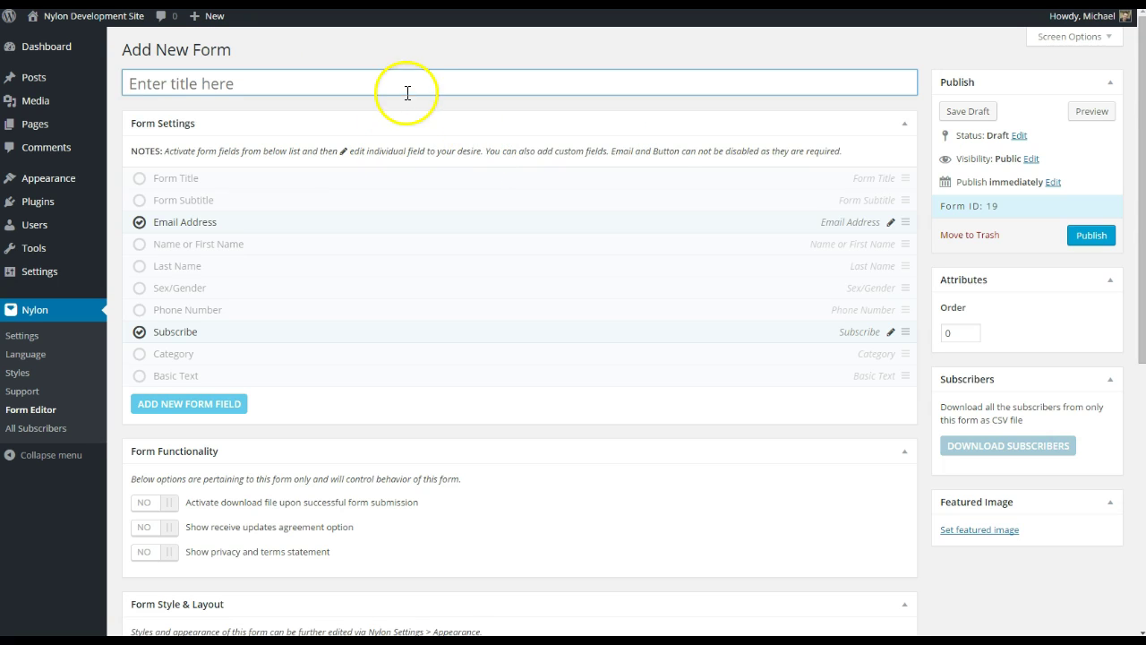
pyautogui.click(406, 82)
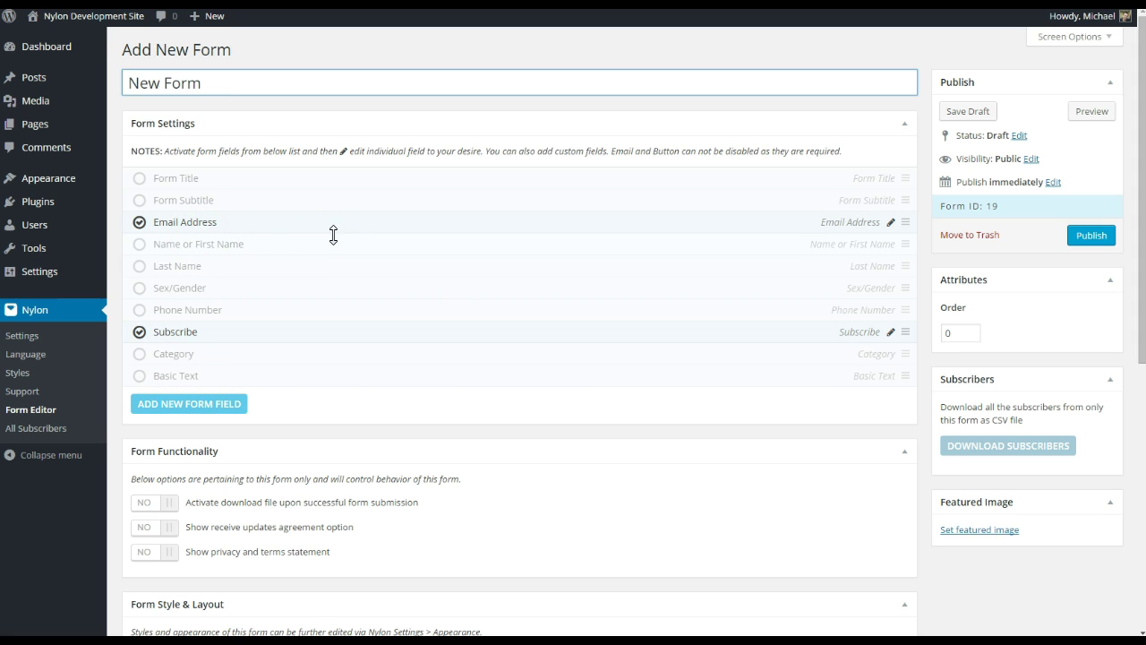
# Edit the Email Address field and give it the child (person with raised arms) icon.
pyautogui.click(891, 224)
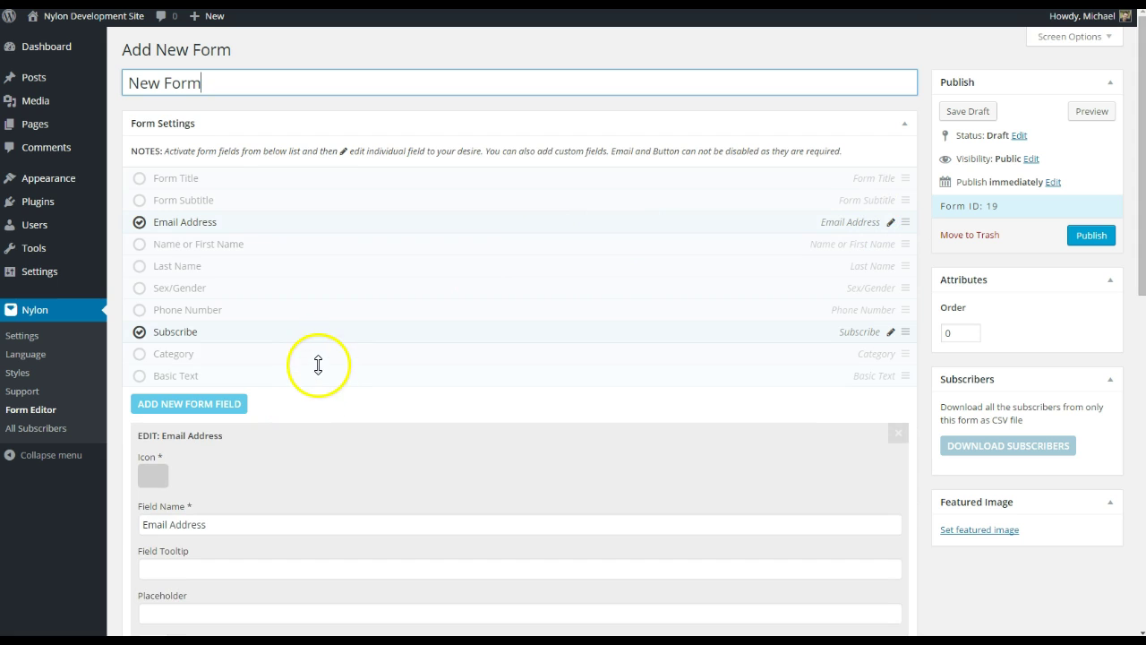
pyautogui.scroll(-3, 318, 365)
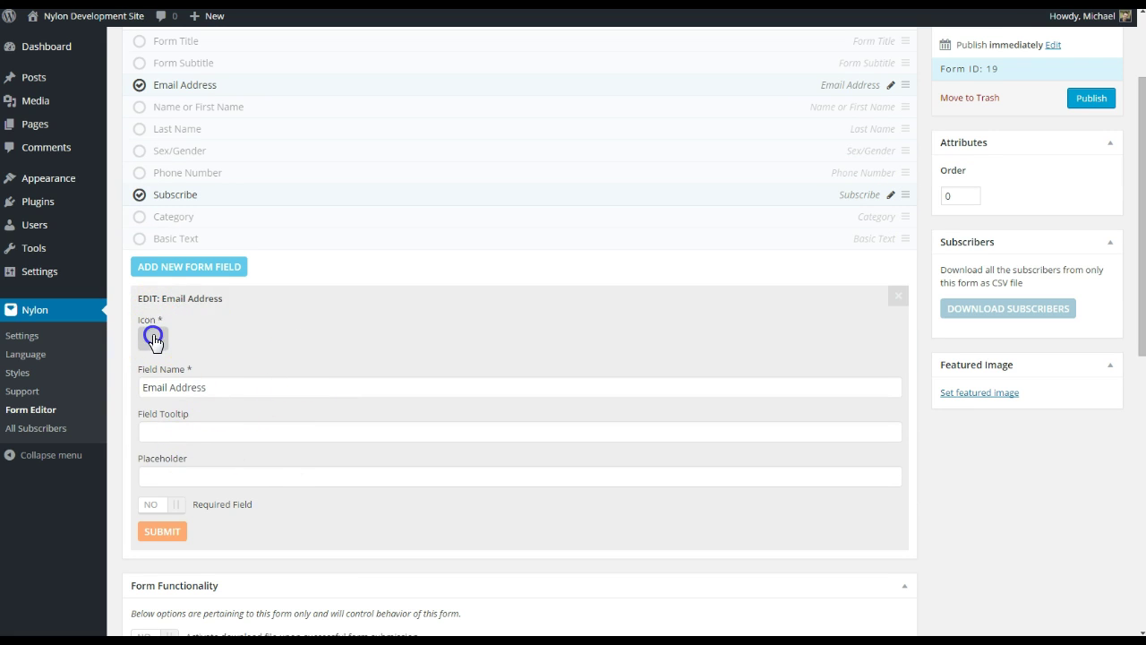
pyautogui.click(153, 338)
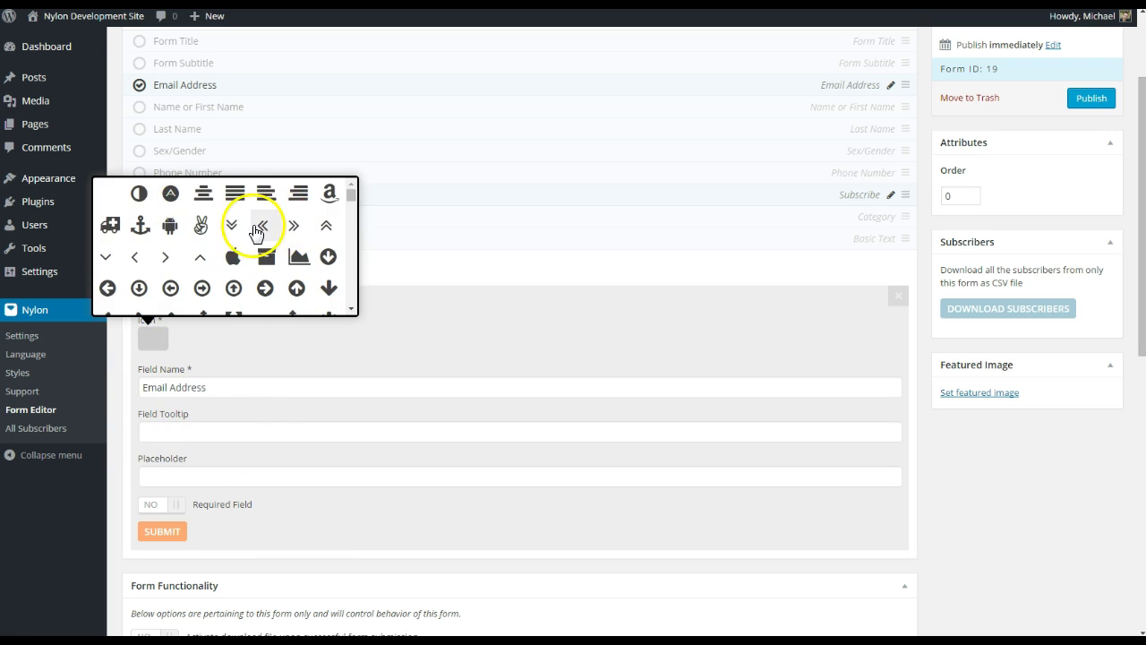
pyautogui.scroll(-10, 256, 232)
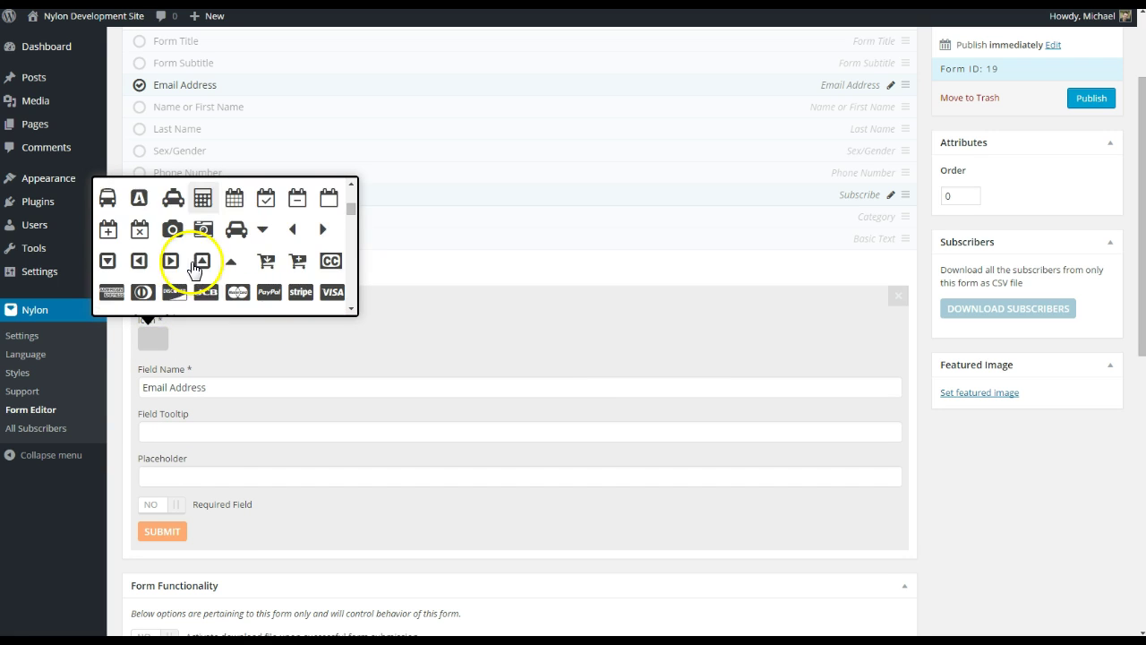
pyautogui.scroll(-5, 202, 260)
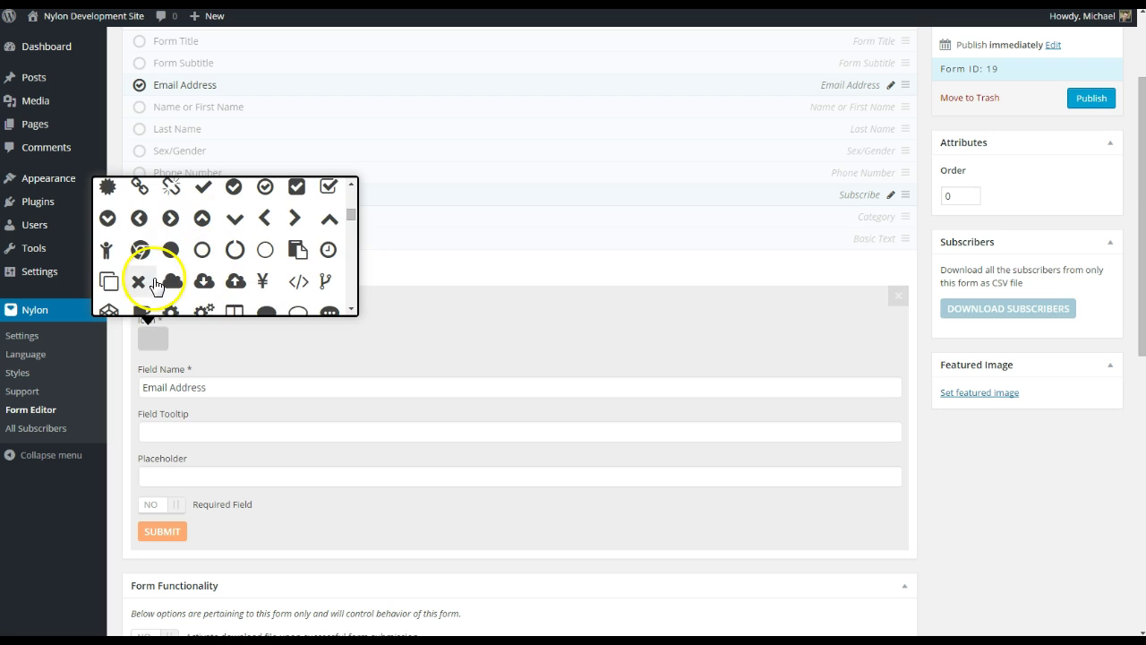
pyautogui.click(106, 250)
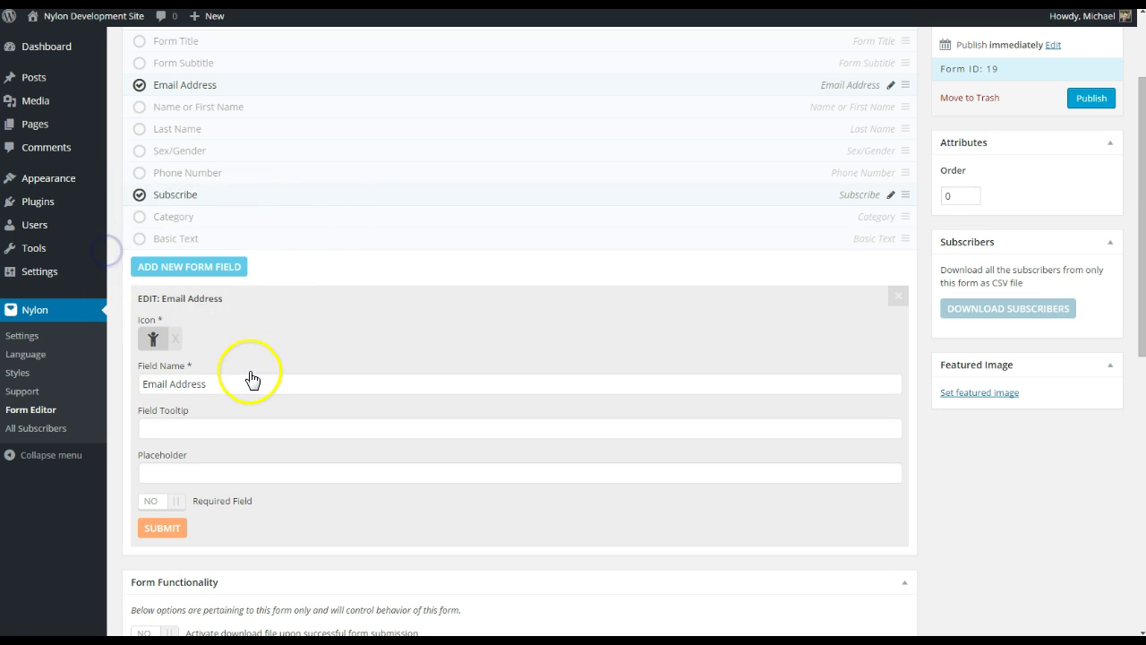
# Set the Email Address field's placeholder to "Email Address", make it required and submit the field settings.
pyautogui.click(235, 428)
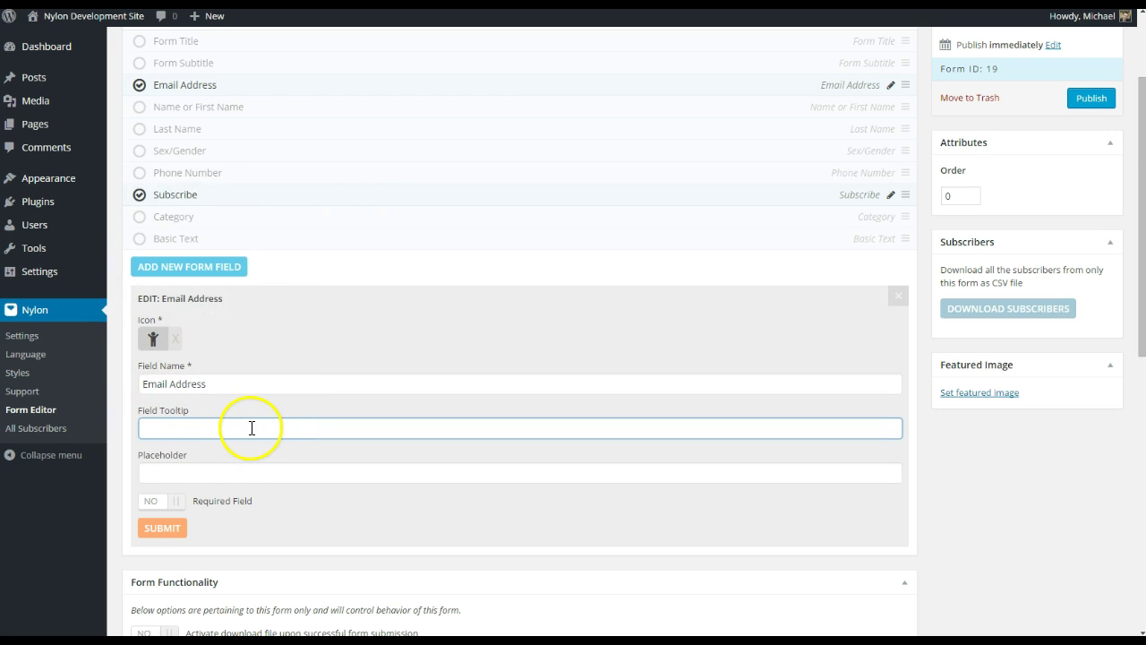
pyautogui.click(250, 473)
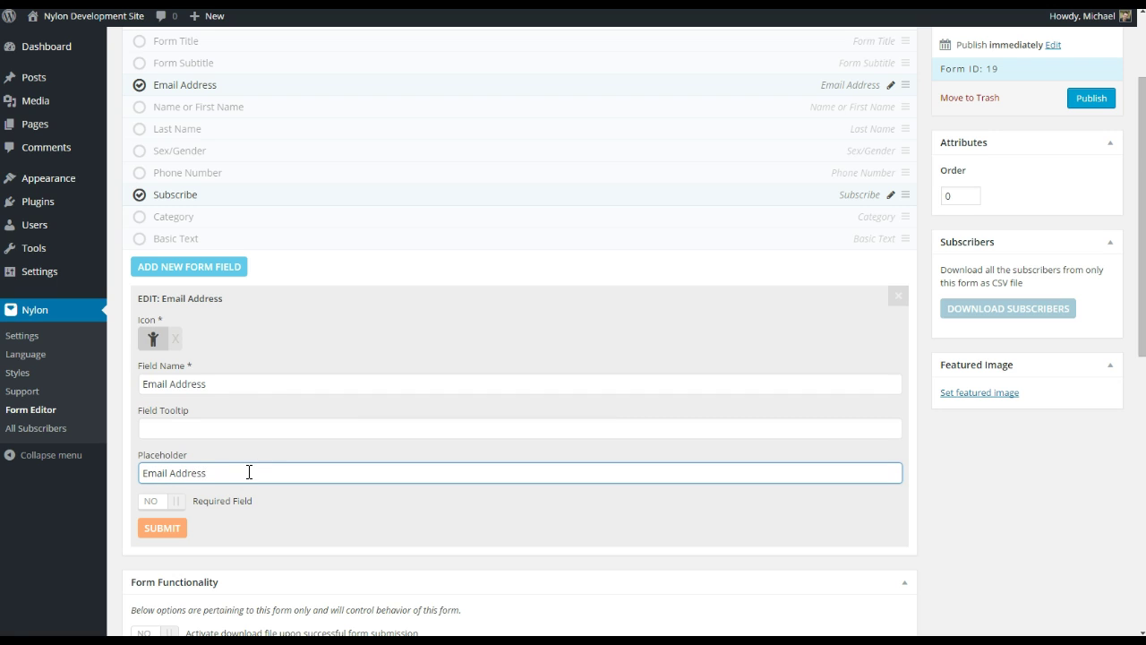
pyautogui.click(178, 502)
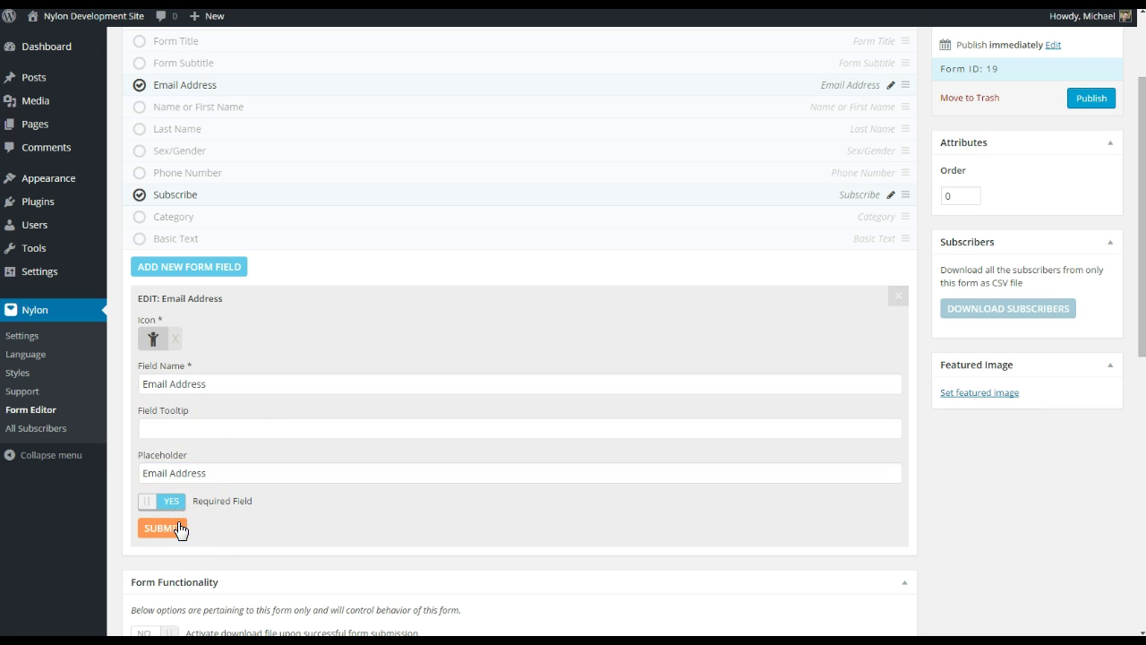
pyautogui.click(175, 528)
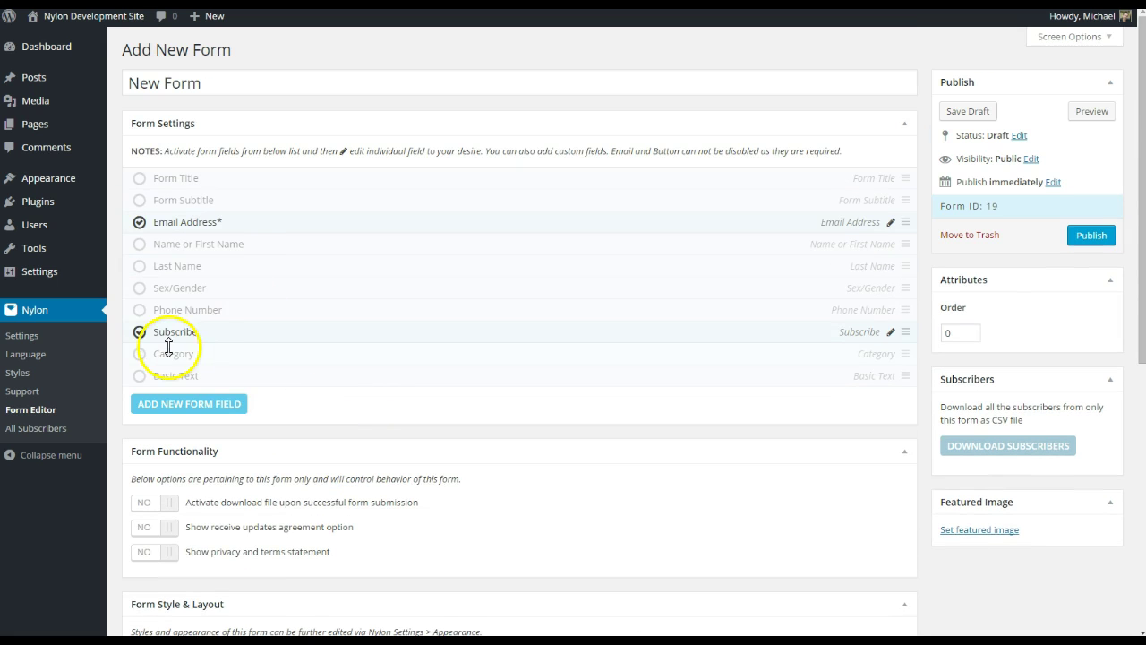
# Edit the Subscribe field and set both its button text and its in-page outside-form button text to "Subscribe Now".
pyautogui.click(891, 331)
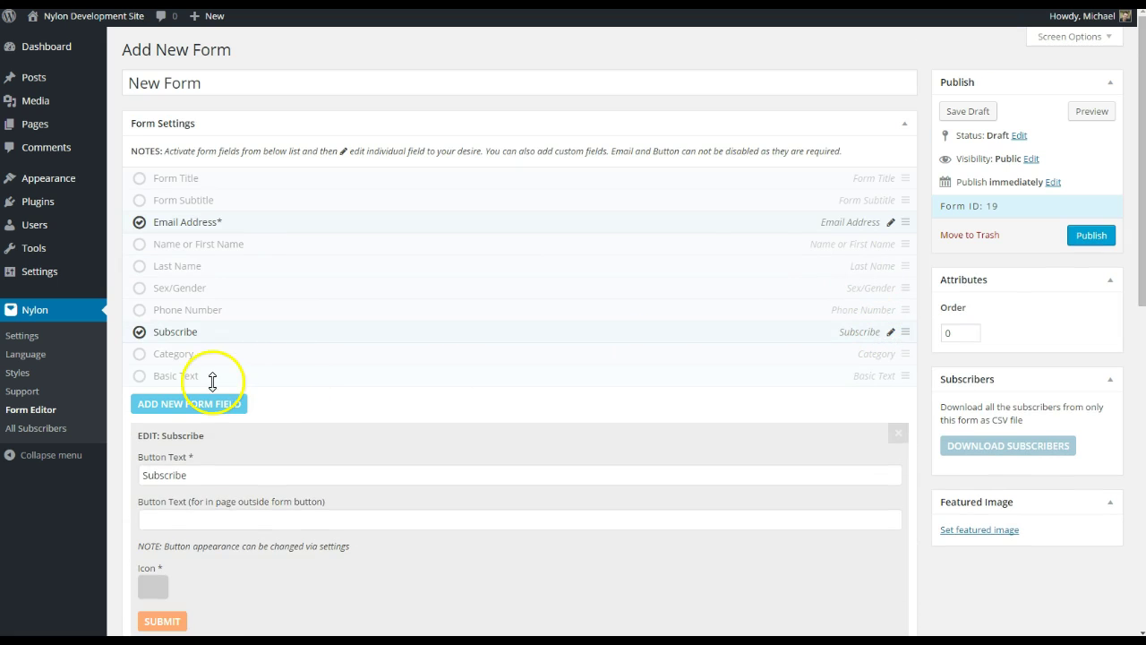
pyautogui.scroll(-1, 215, 380)
pyautogui.click(232, 405)
pyautogui.doubleClick(226, 403)
pyautogui.click(230, 407)
pyautogui.press('Tab')
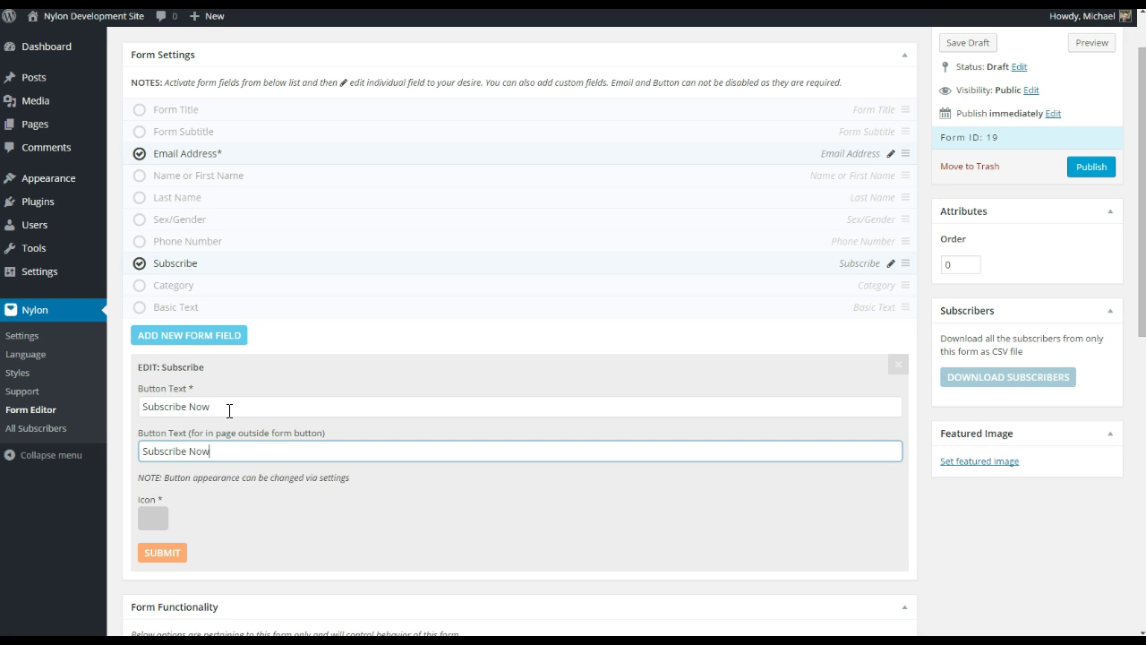
# Assign the solid paper-plane icon to the Subscribe button and submit its settings.
pyautogui.click(153, 519)
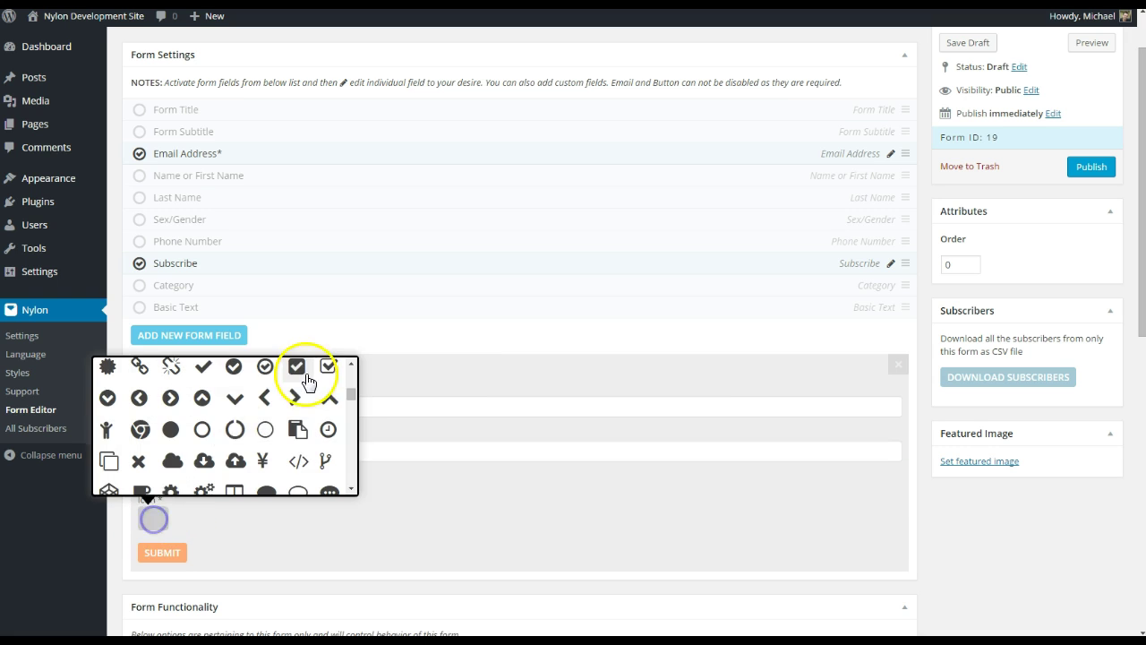
pyautogui.scroll(-2, 239, 414)
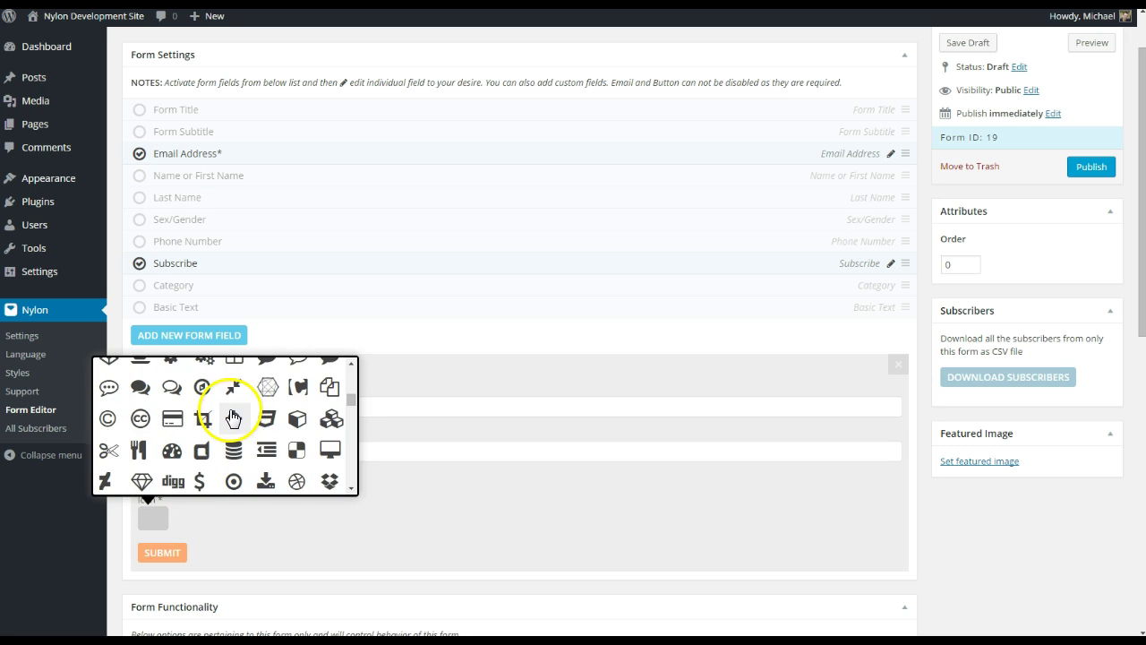
pyautogui.scroll(-5, 233, 412)
pyautogui.scroll(-5, 231, 411)
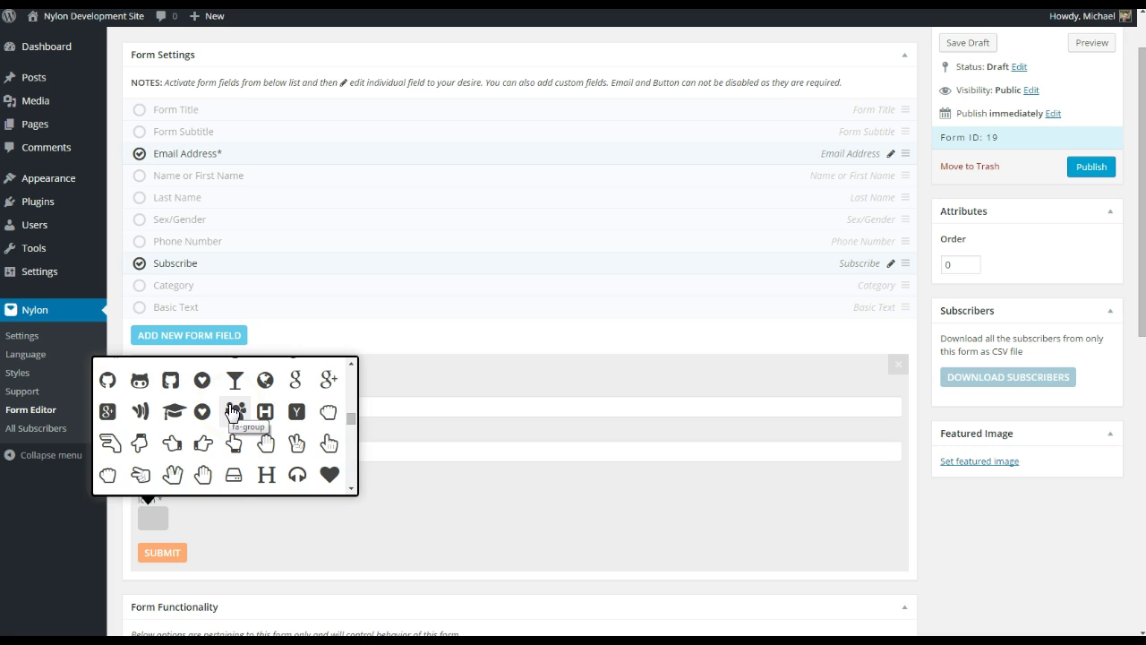
pyautogui.scroll(-6, 231, 410)
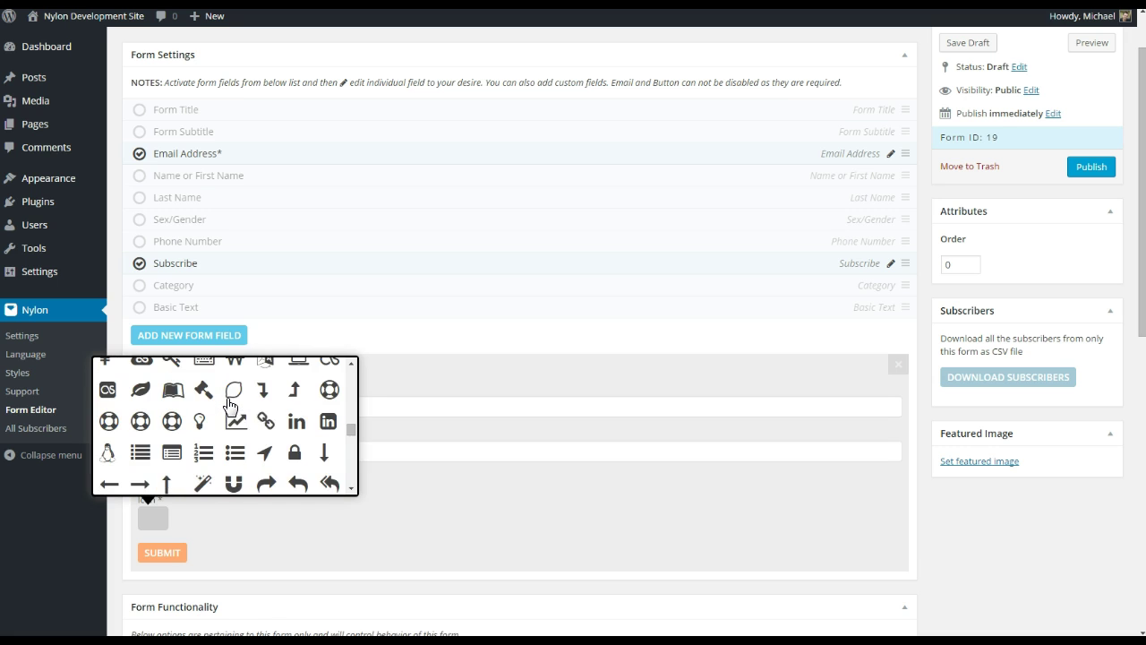
pyautogui.scroll(-2, 231, 406)
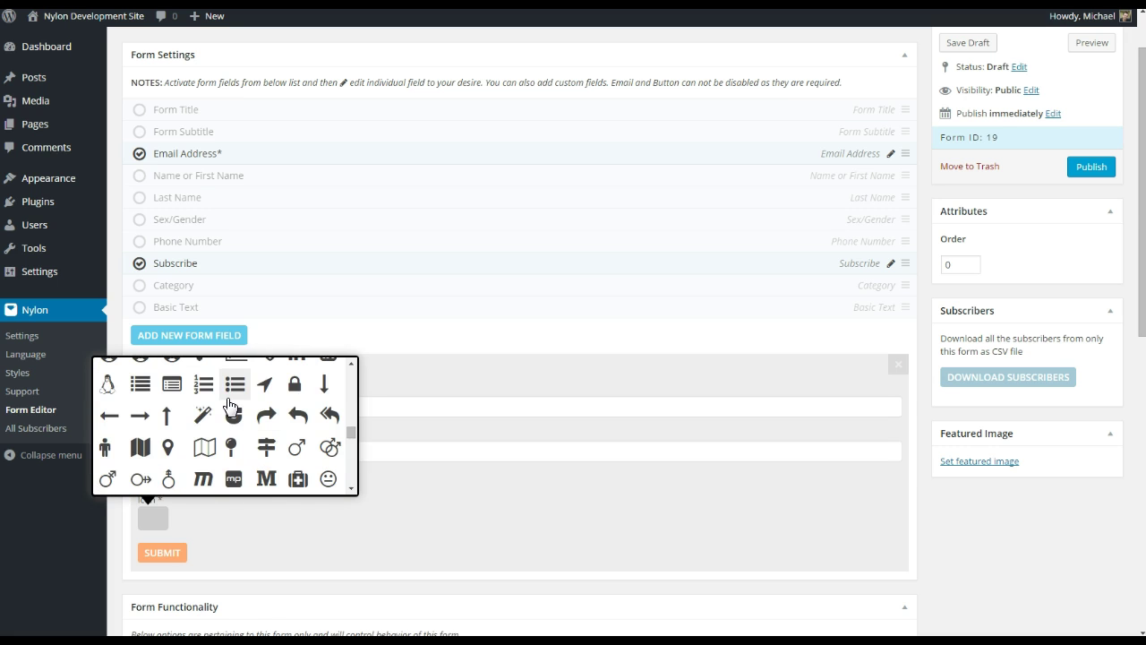
pyautogui.scroll(-3, 231, 408)
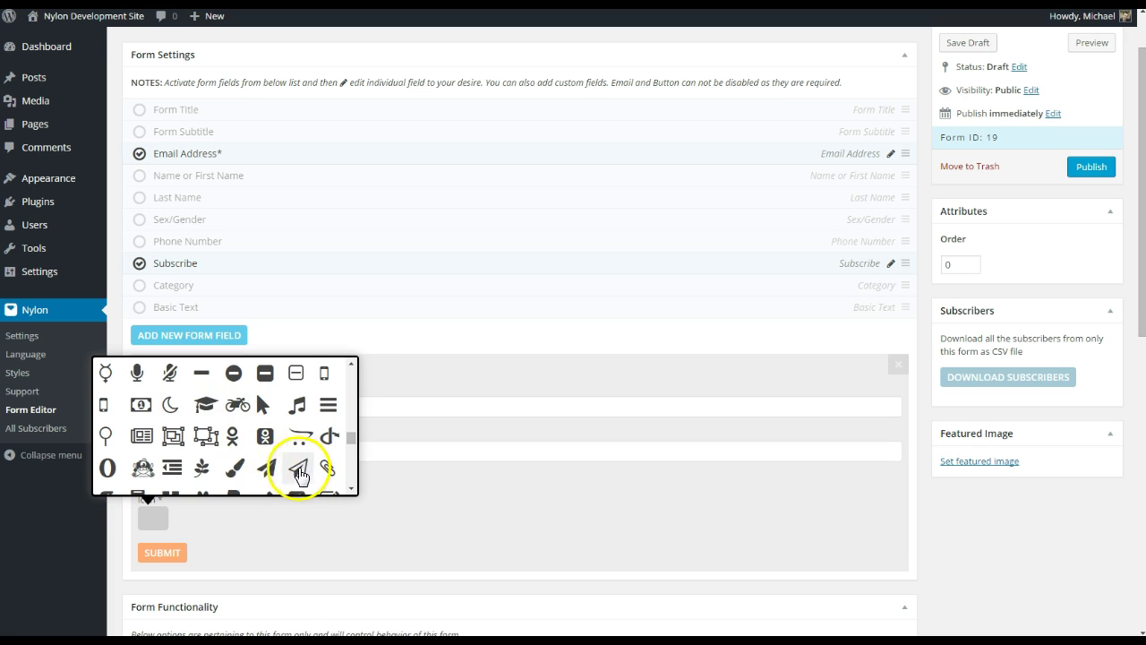
pyautogui.click(267, 468)
pyautogui.click(159, 550)
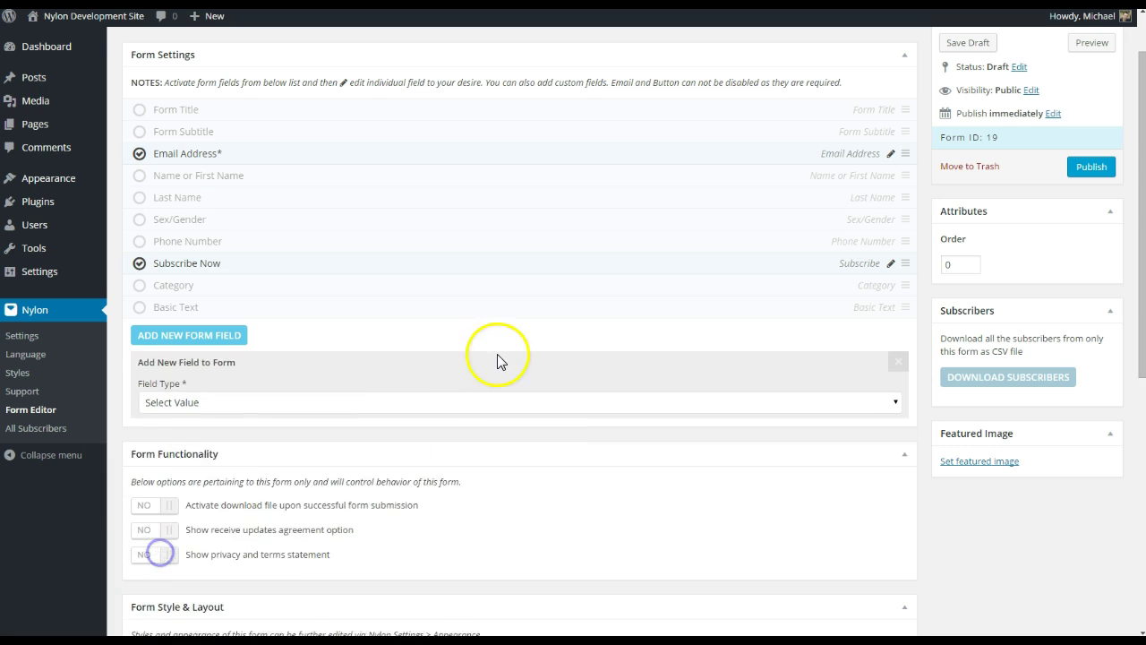
# Turn on the file download upon successful submission to inspect its text and URL fields, and turn it off again.
pyautogui.scroll(-1, 351, 305)
pyautogui.scroll(-1, 351, 305)
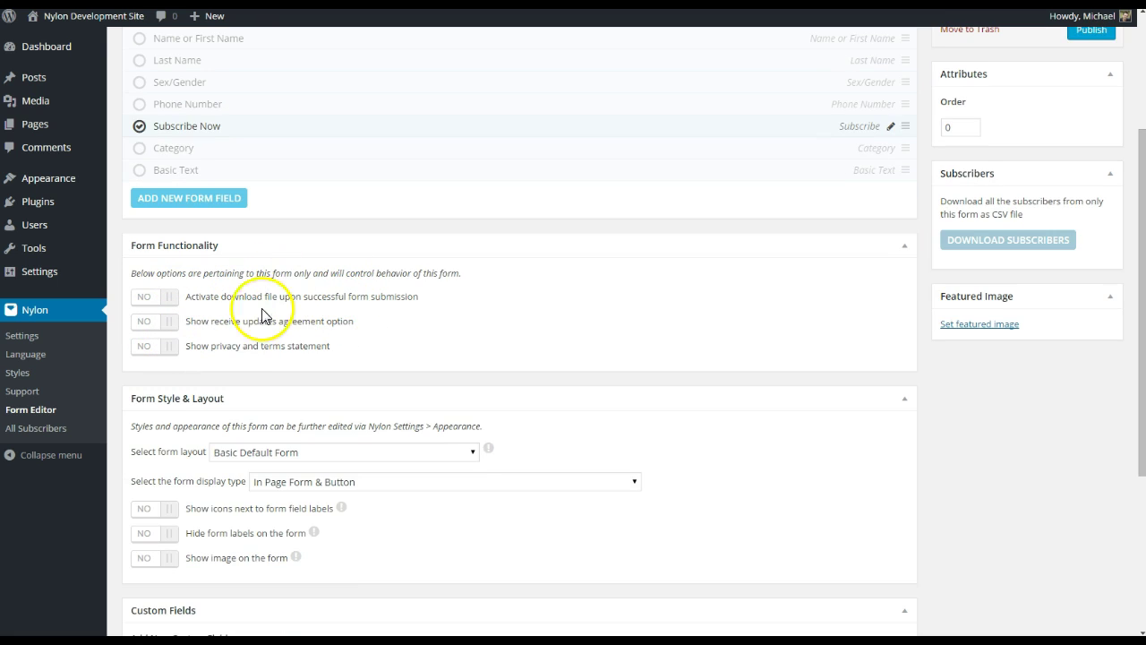
pyautogui.click(168, 301)
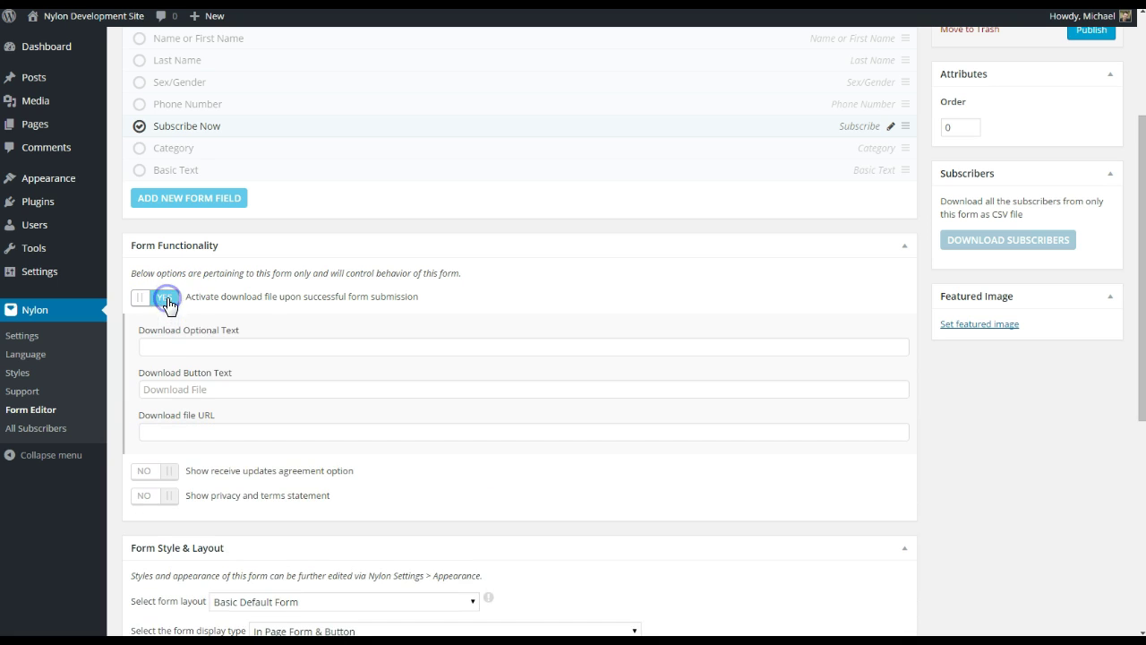
pyautogui.click(212, 346)
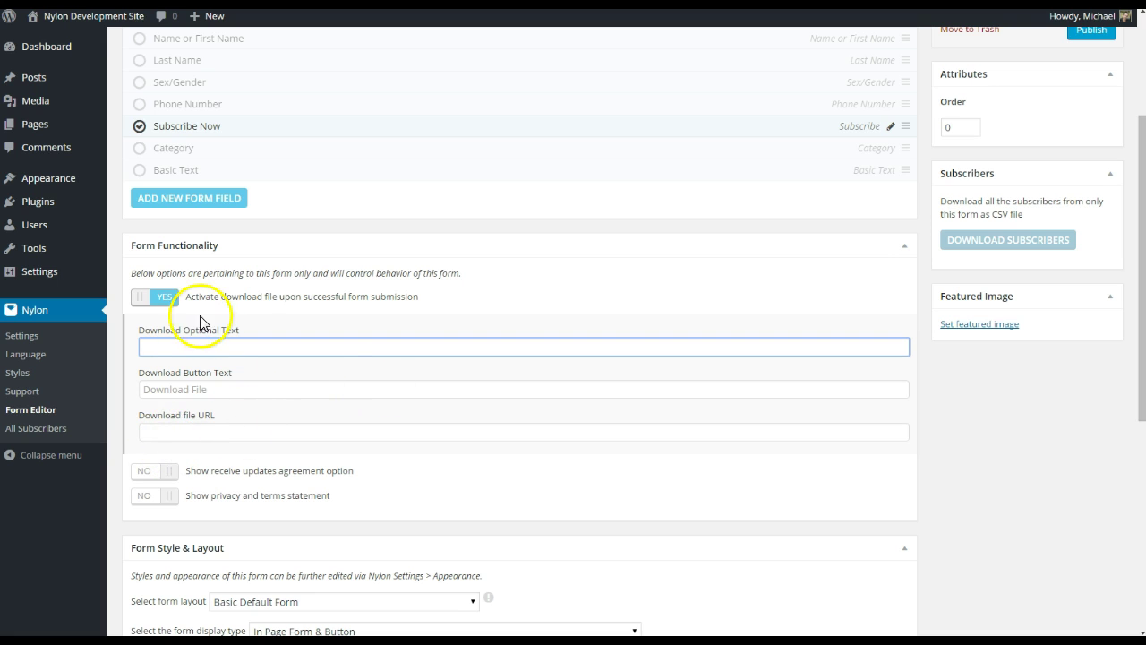
pyautogui.click(164, 299)
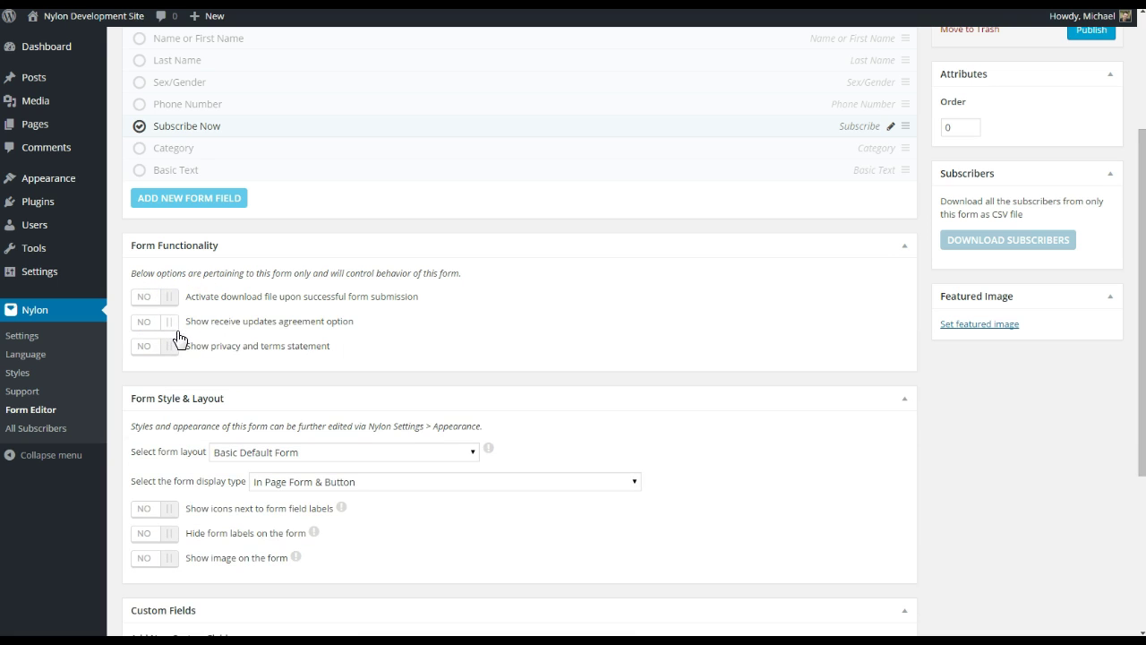
# Enable the receive updates agreement option and toggle its default-checkmark and required-field settings on and off.
pyautogui.click(172, 322)
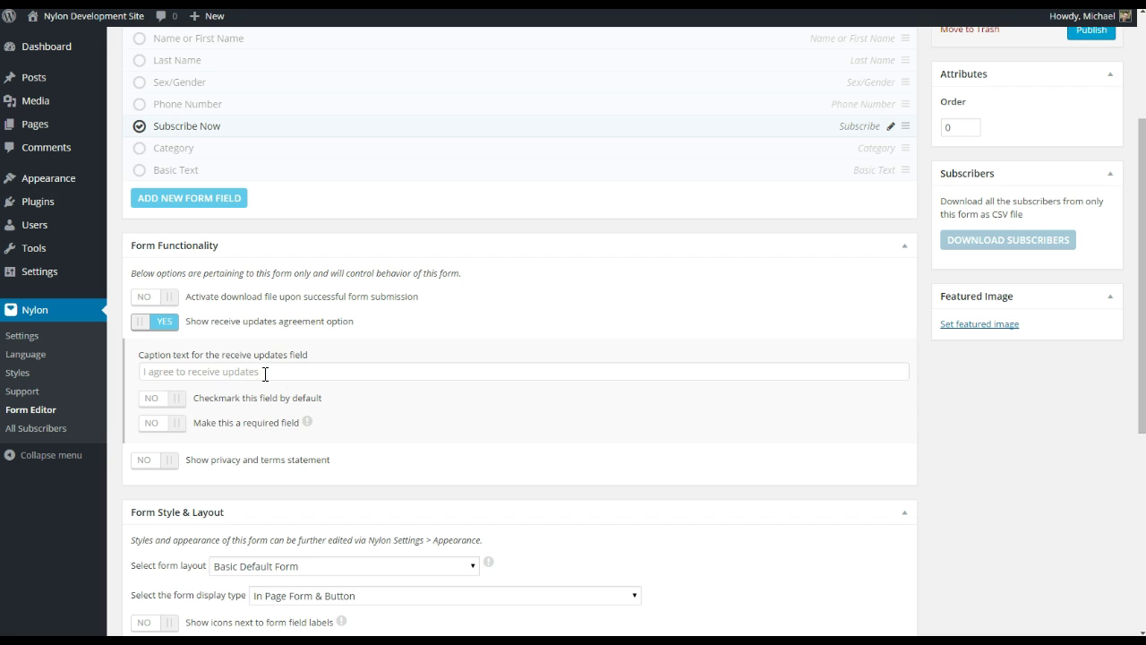
pyautogui.click(176, 401)
pyautogui.click(179, 400)
pyautogui.click(174, 424)
pyautogui.click(177, 422)
# Switch from the receive updates agreement to the privacy and terms statement, try its two link fields, and disable the statement.
pyautogui.click(166, 464)
pyautogui.click(169, 323)
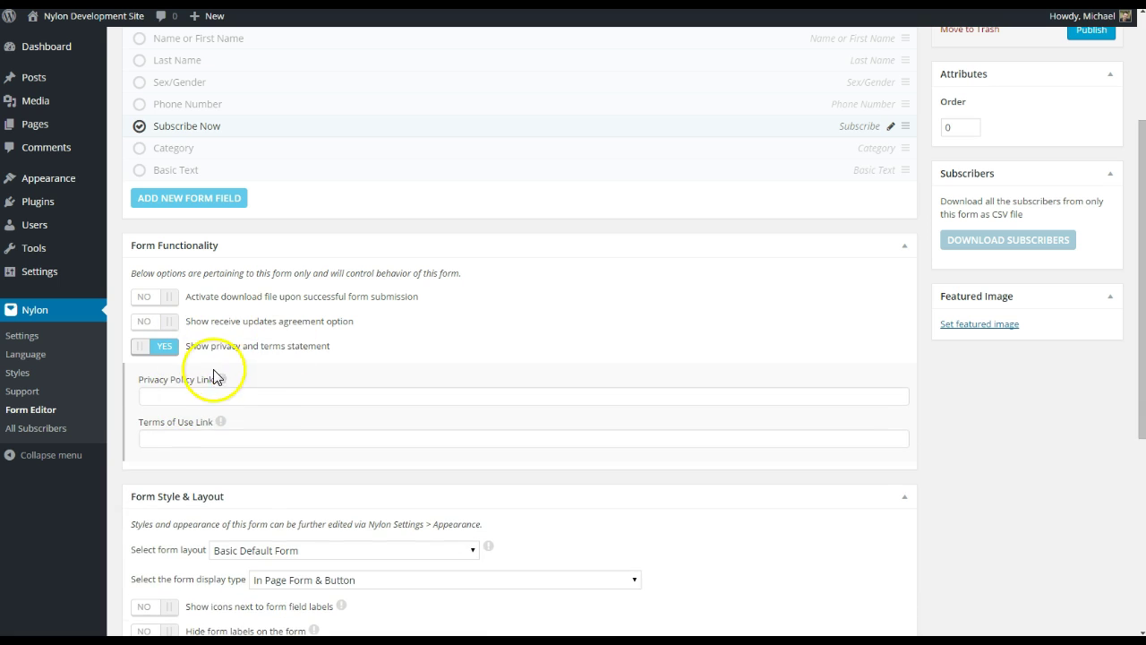
pyautogui.click(248, 392)
pyautogui.click(253, 437)
pyautogui.click(269, 396)
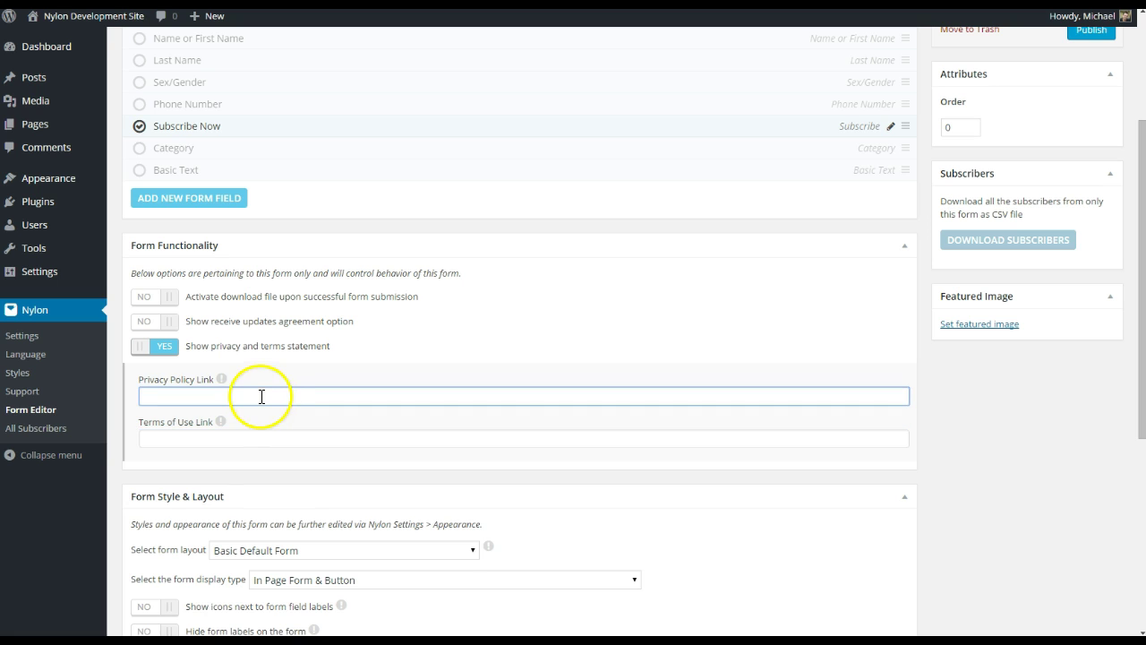
pyautogui.click(265, 438)
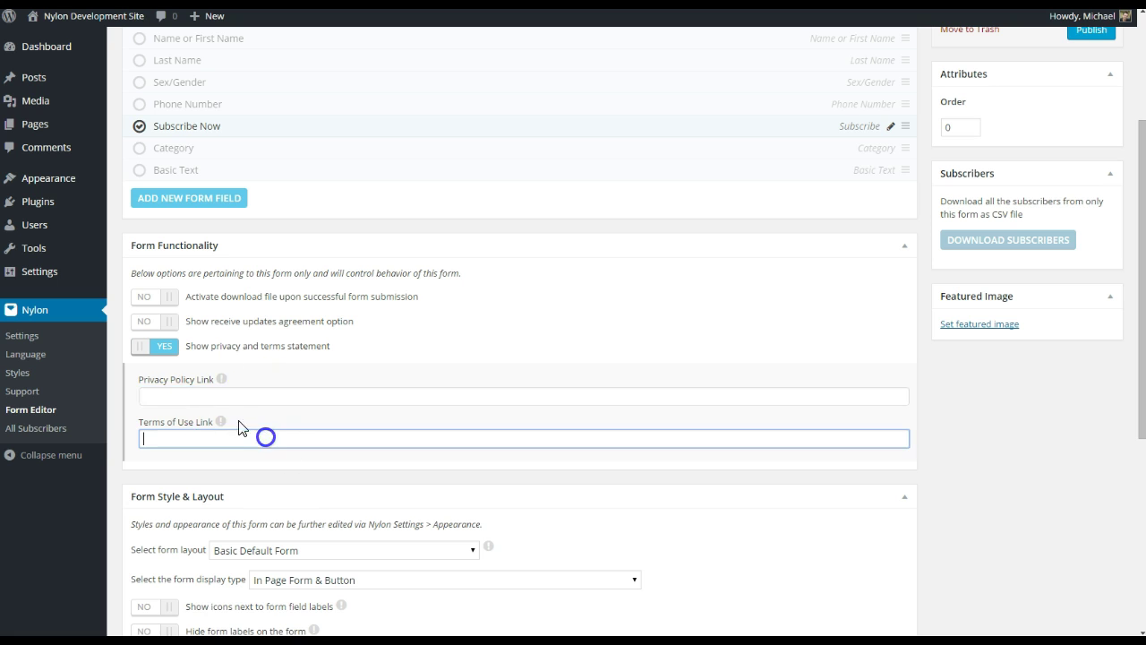
pyautogui.click(170, 347)
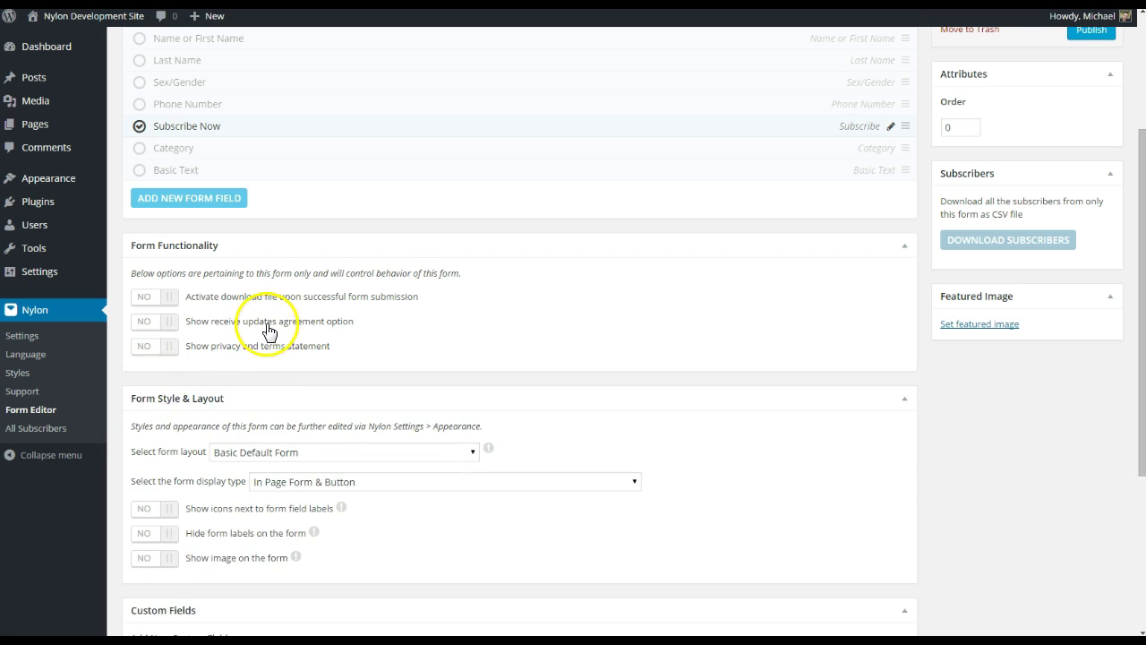
# Set the form layout to Minimal Horizontal Row Title, Email & Button Only Form.
pyautogui.scroll(-2, 271, 330)
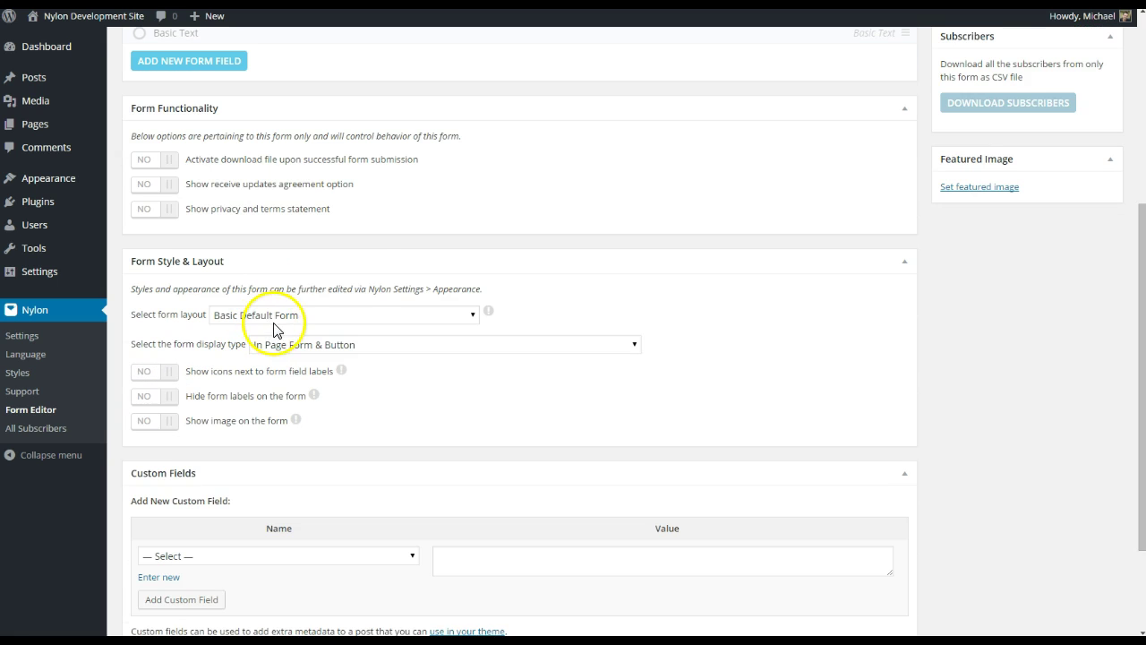
pyautogui.click(354, 318)
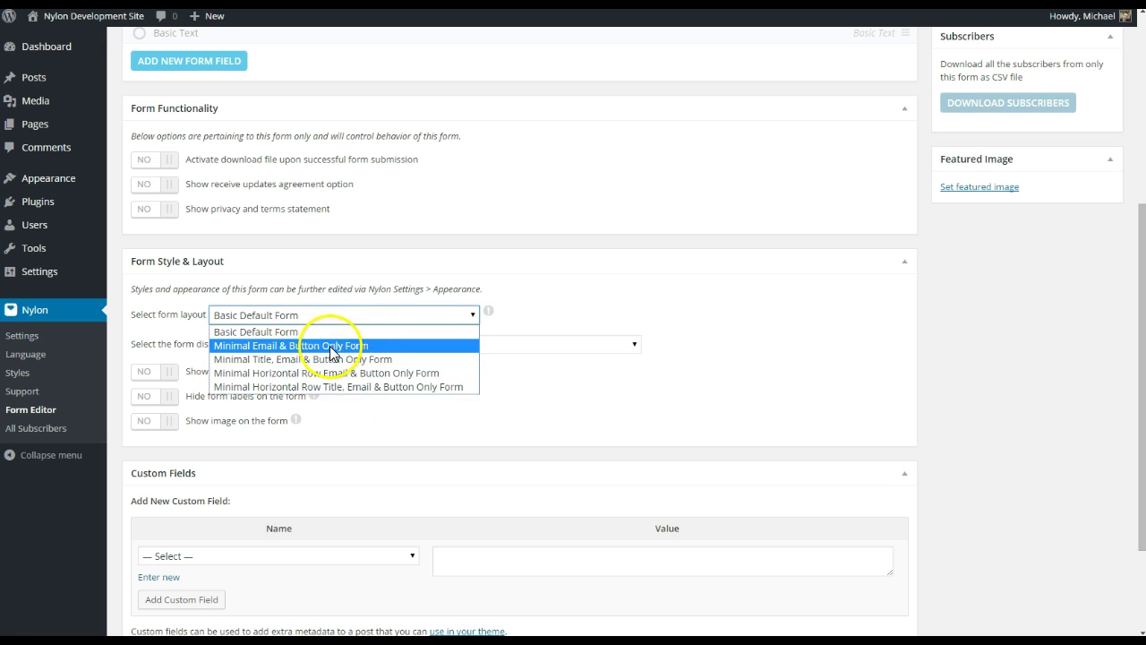
pyautogui.click(324, 332)
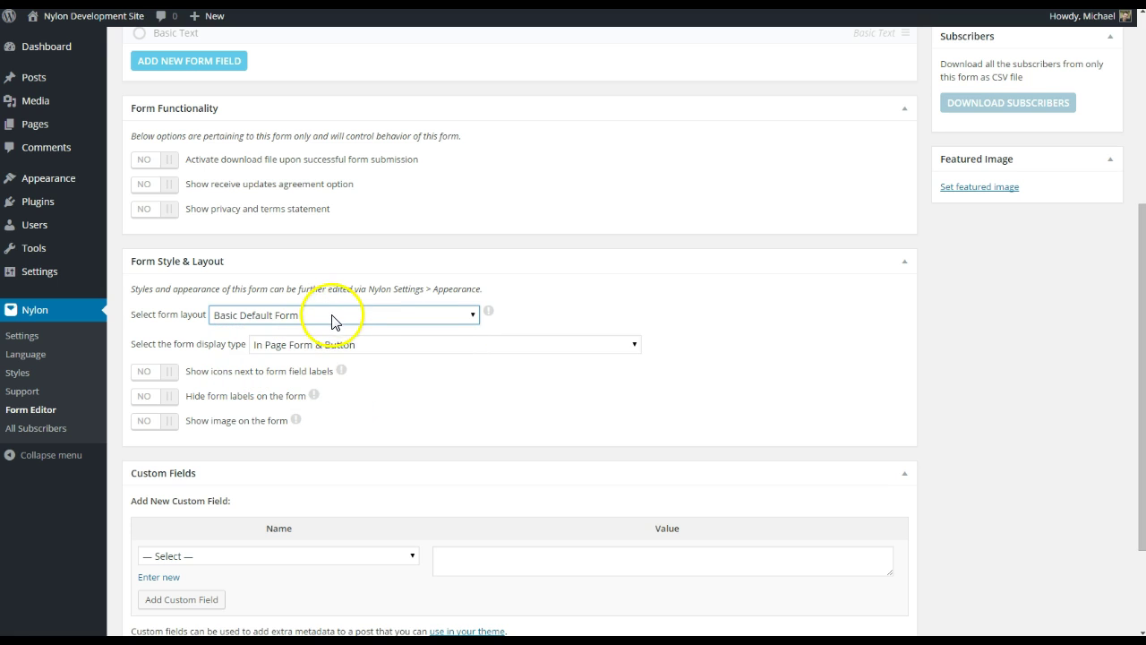
pyautogui.click(334, 316)
pyautogui.click(347, 385)
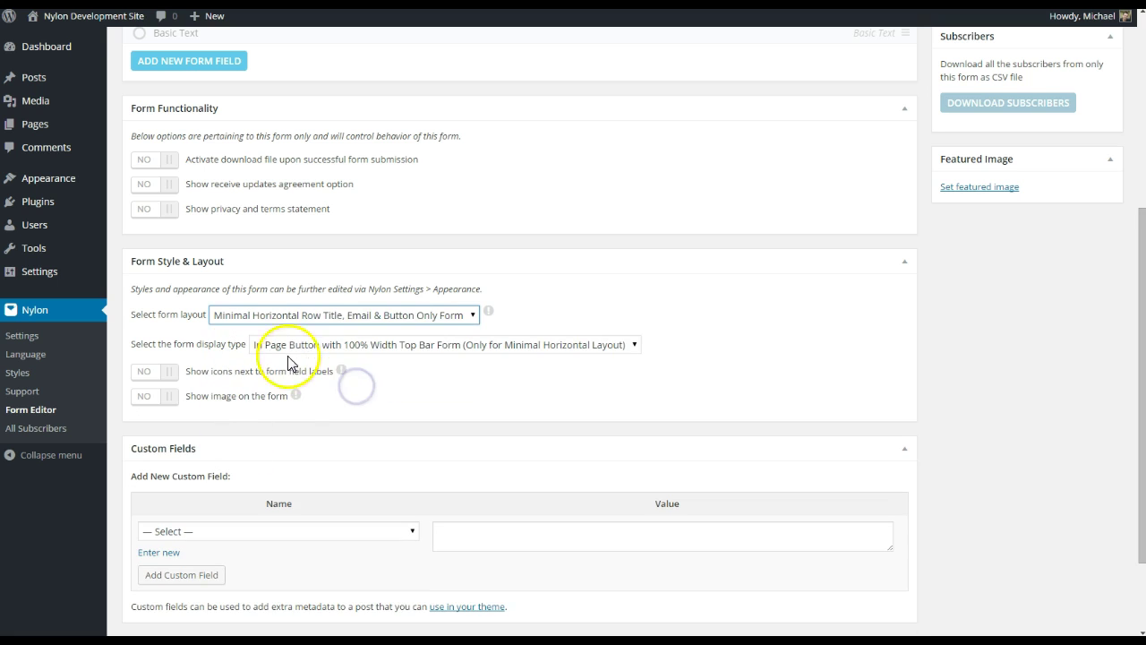
# Review the form display types offered for the minimal horizontal layout.
pyautogui.click(410, 345)
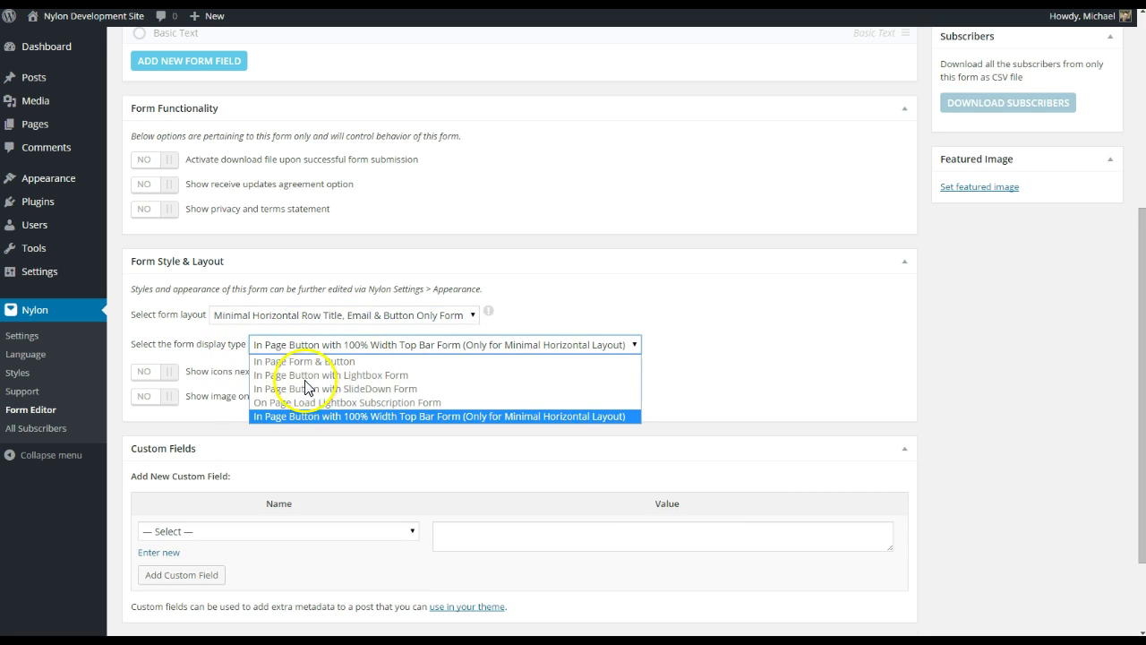
pyautogui.click(349, 348)
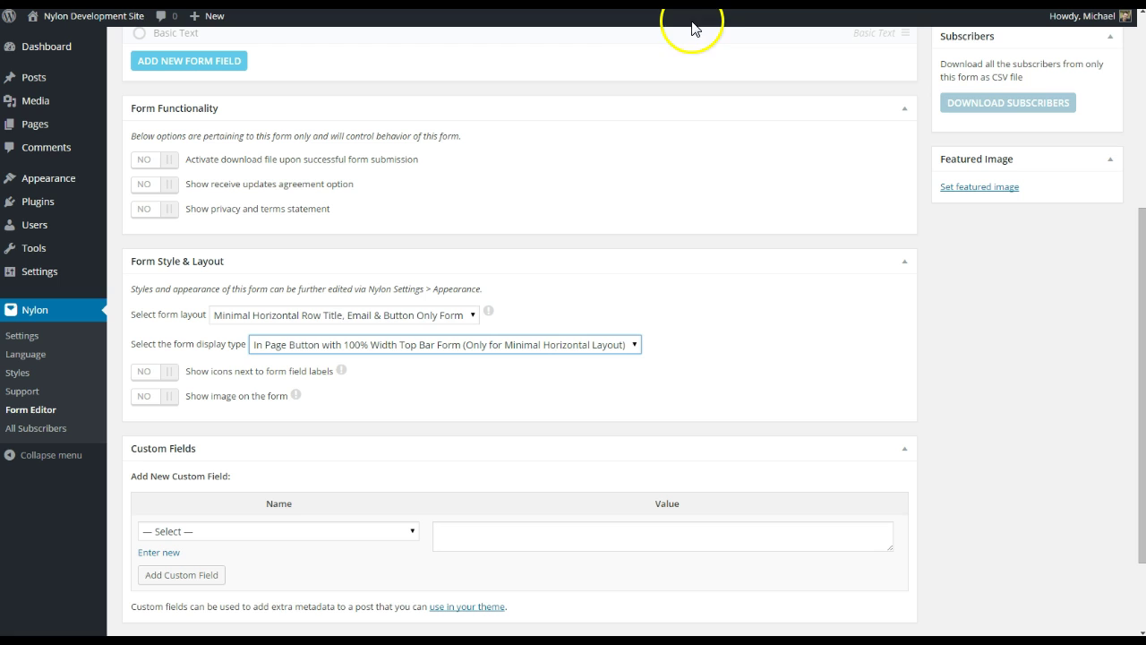
pyautogui.click(365, 345)
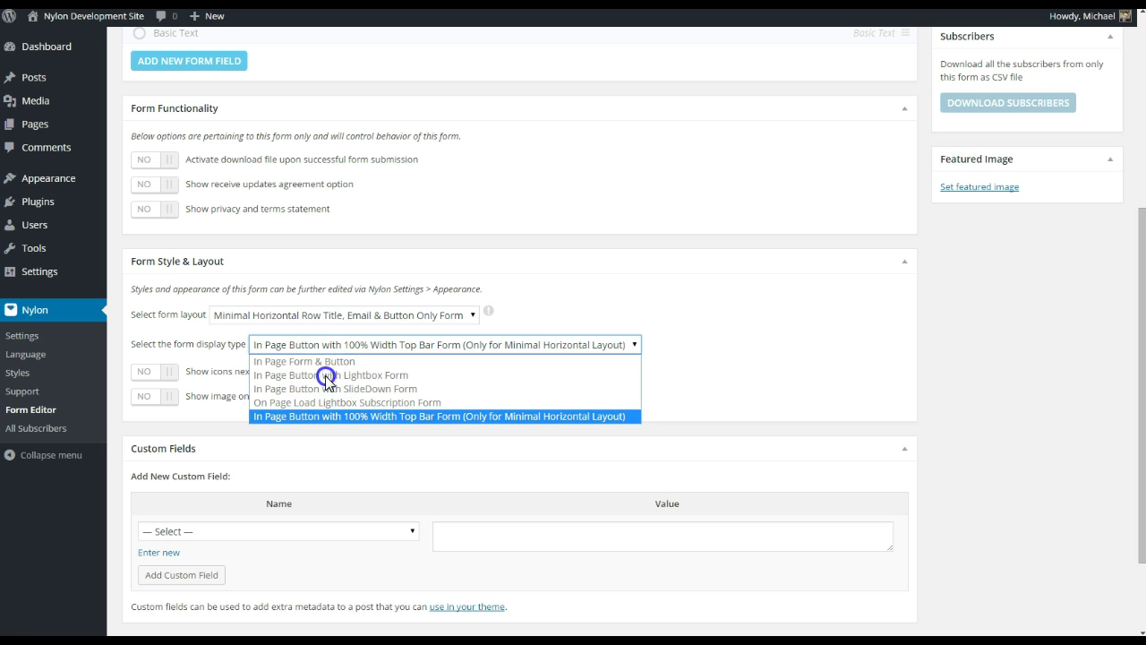
# Set the form layout to Basic Default Form and the display type to In Page Button with Lightbox Form.
pyautogui.click(322, 316)
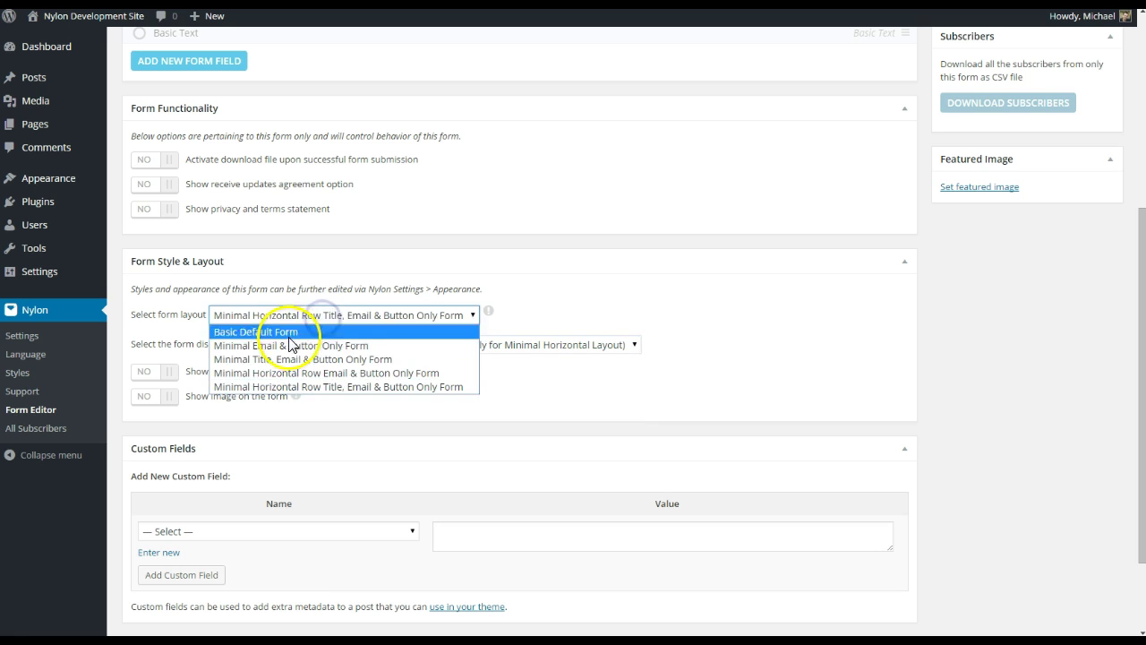
pyautogui.click(328, 333)
pyautogui.click(340, 344)
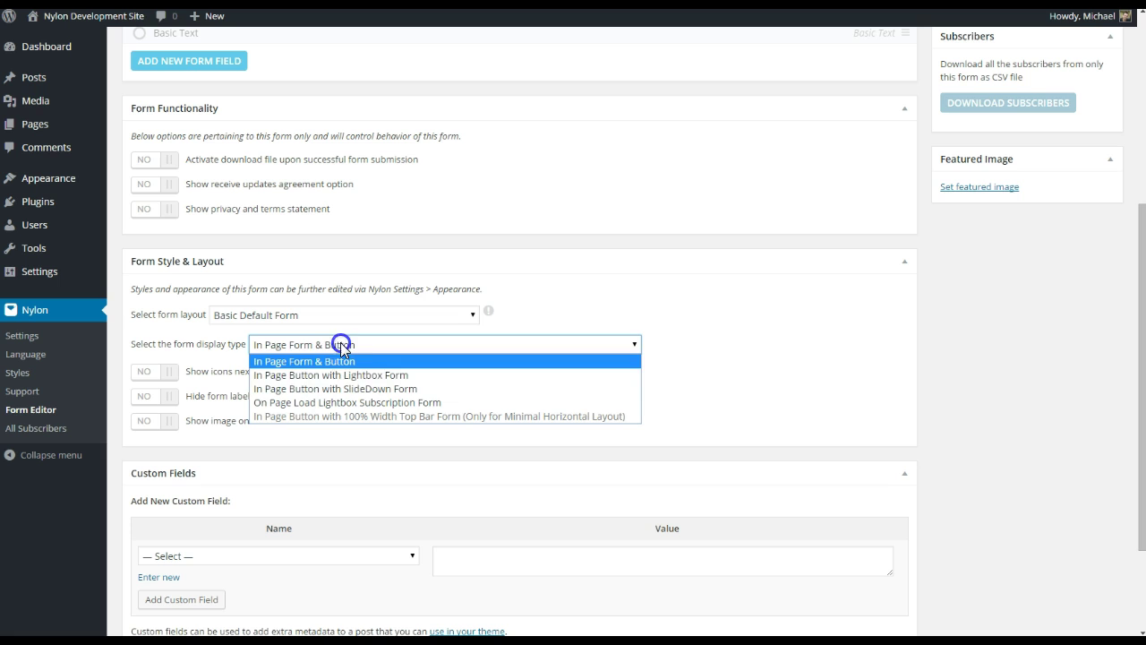
pyautogui.click(313, 315)
pyautogui.click(314, 315)
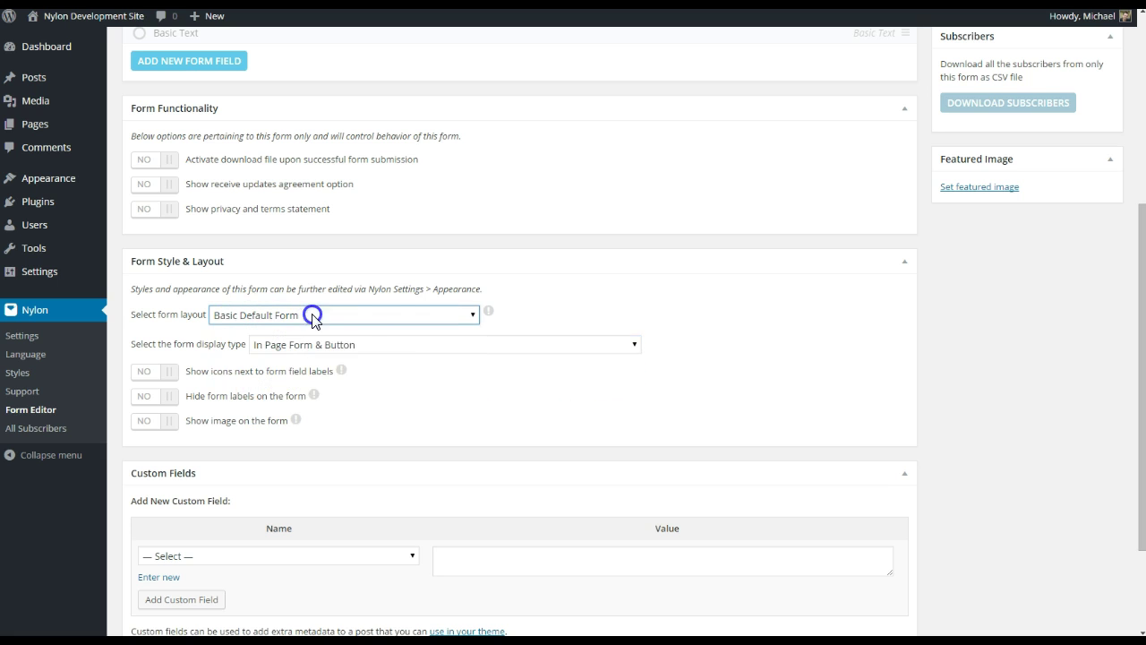
pyautogui.click(379, 346)
pyautogui.click(363, 382)
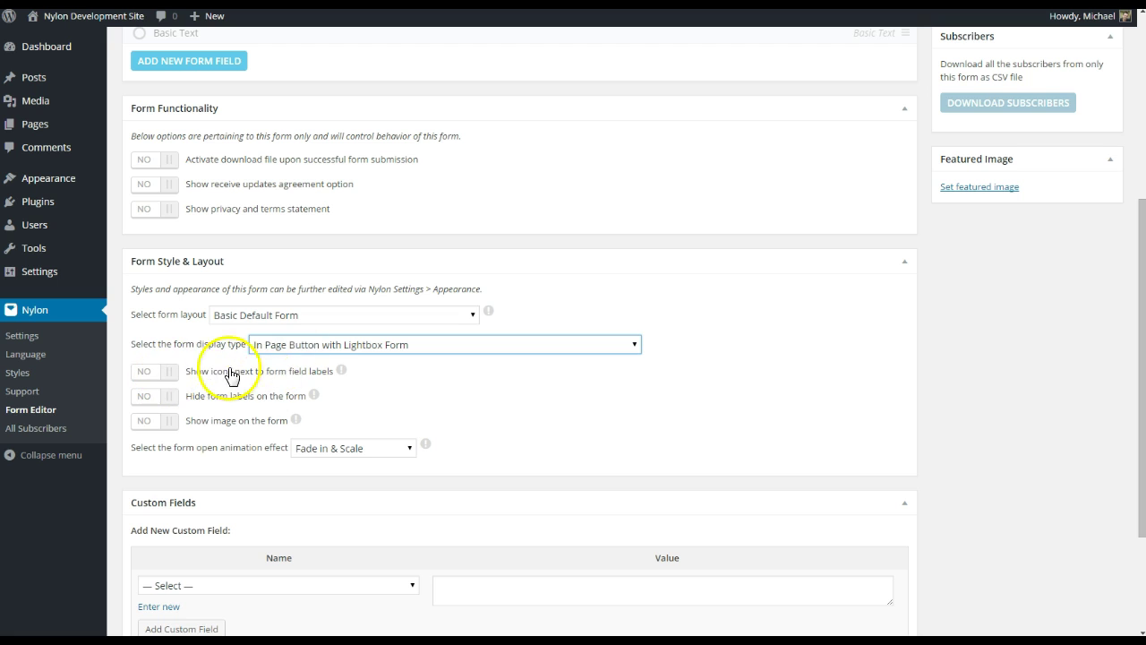
# Enable hiding the form labels, and switch the option to show an image on the form on and off again.
pyautogui.click(168, 376)
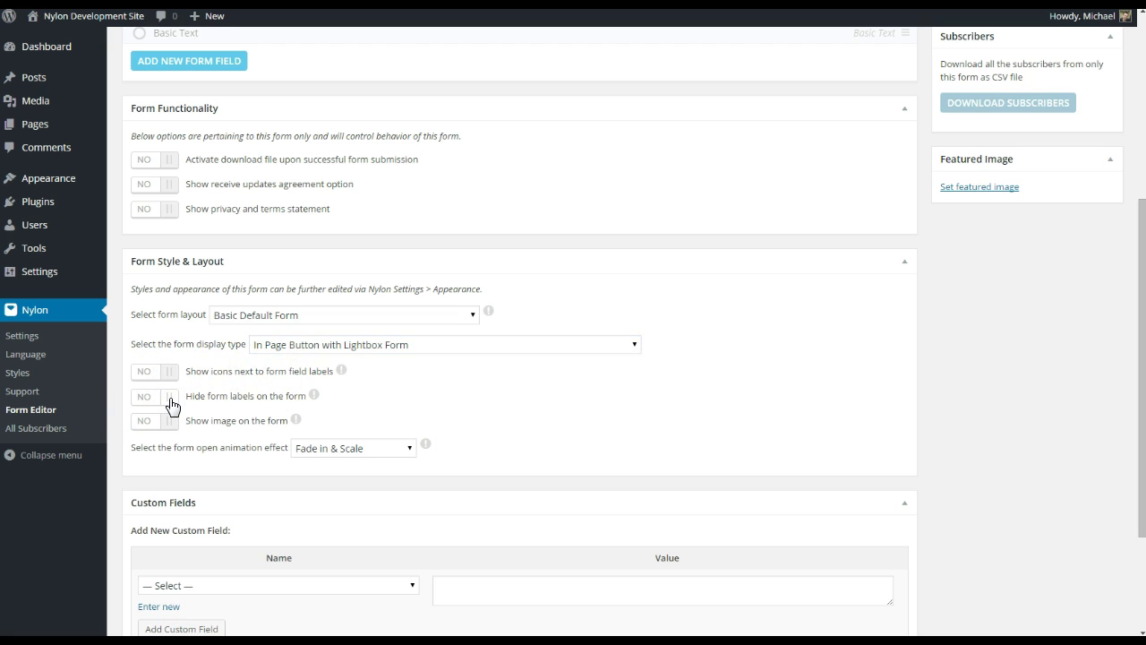
pyautogui.click(171, 429)
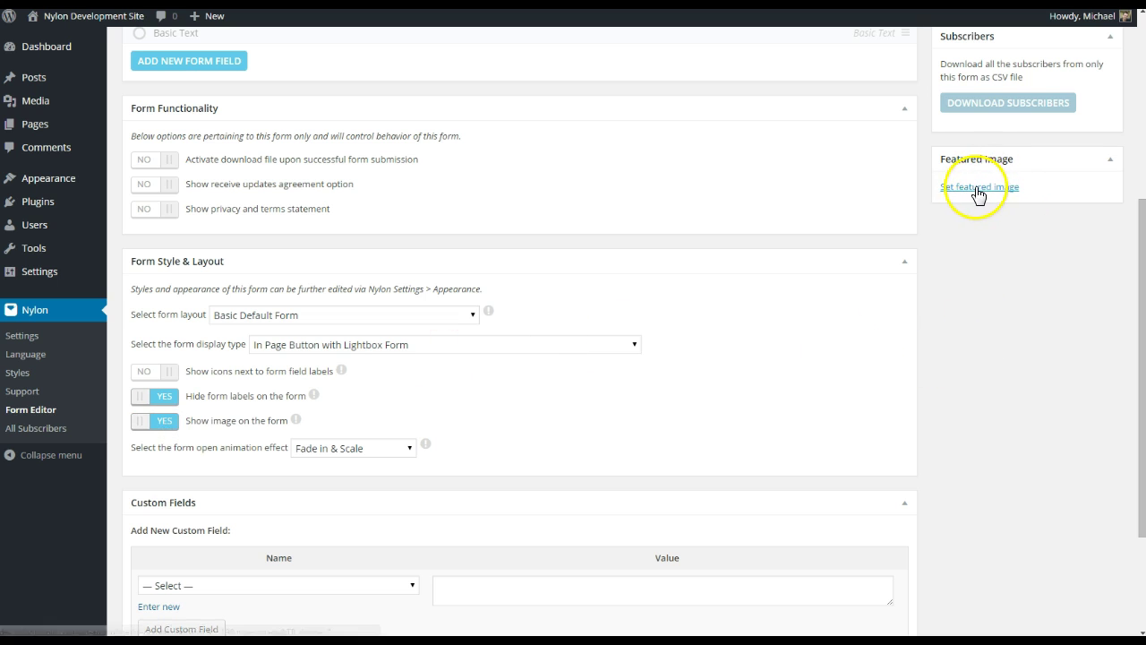
pyautogui.click(169, 423)
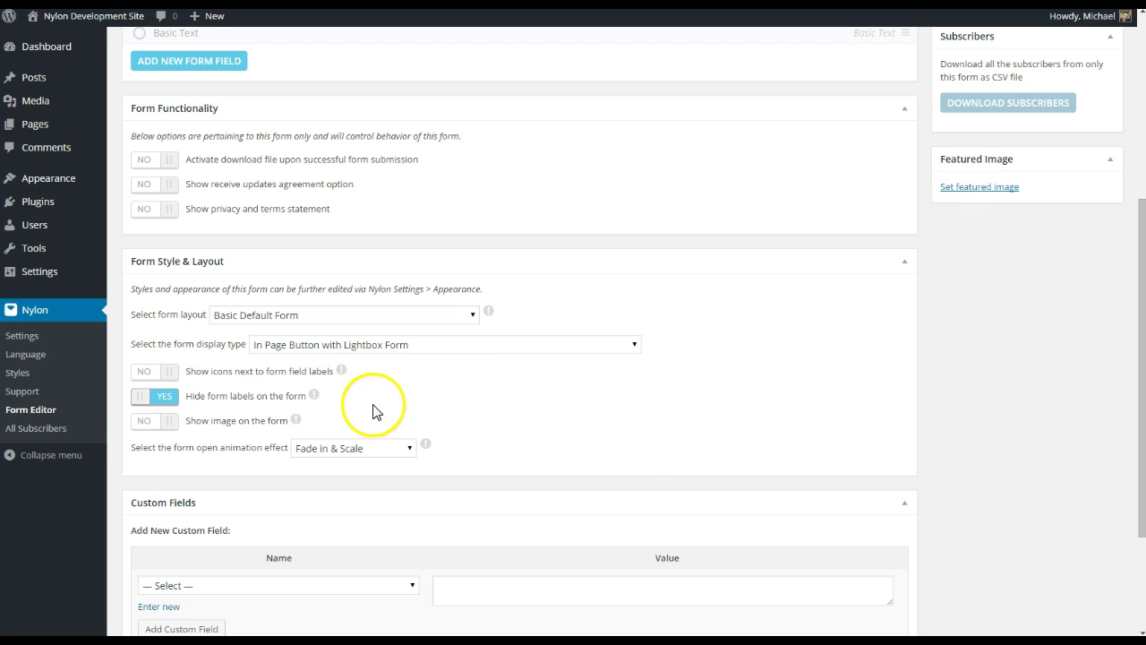
# Set the form open animation effect to Super Scale.
pyautogui.click(352, 448)
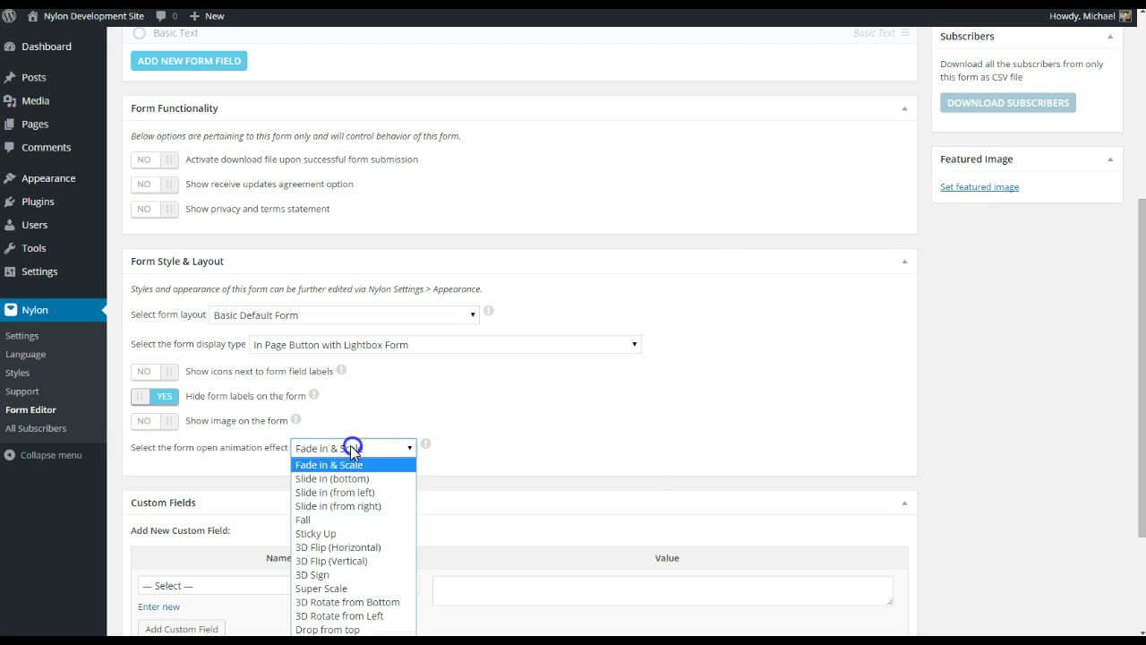
pyautogui.scroll(-2, 362, 452)
pyautogui.click(370, 314)
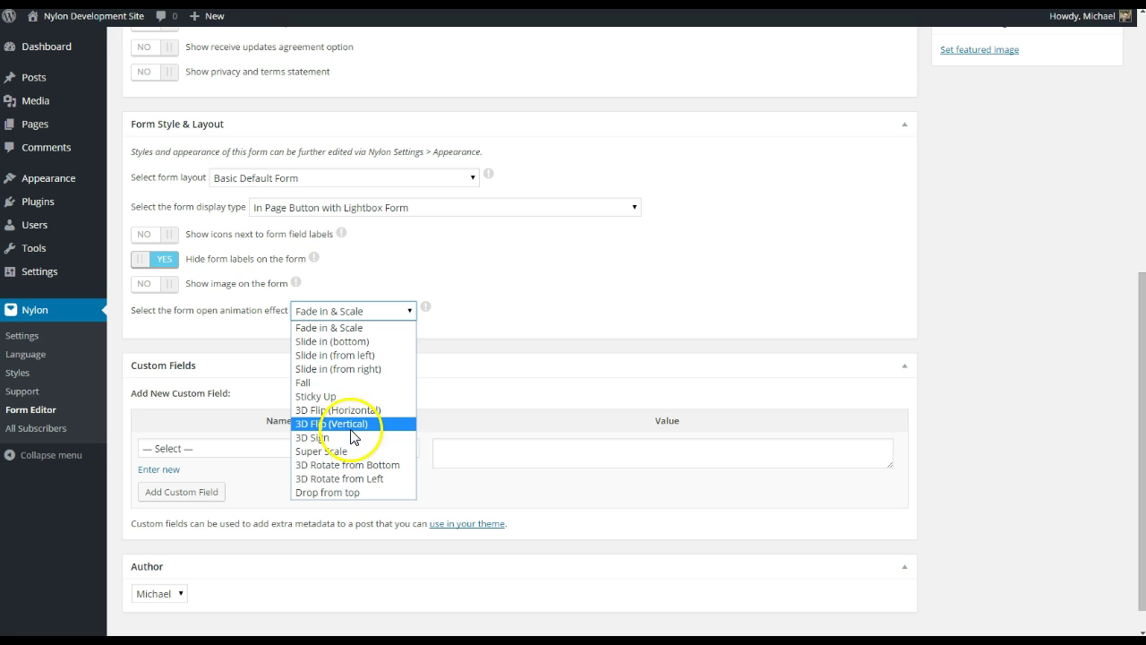
pyautogui.click(354, 452)
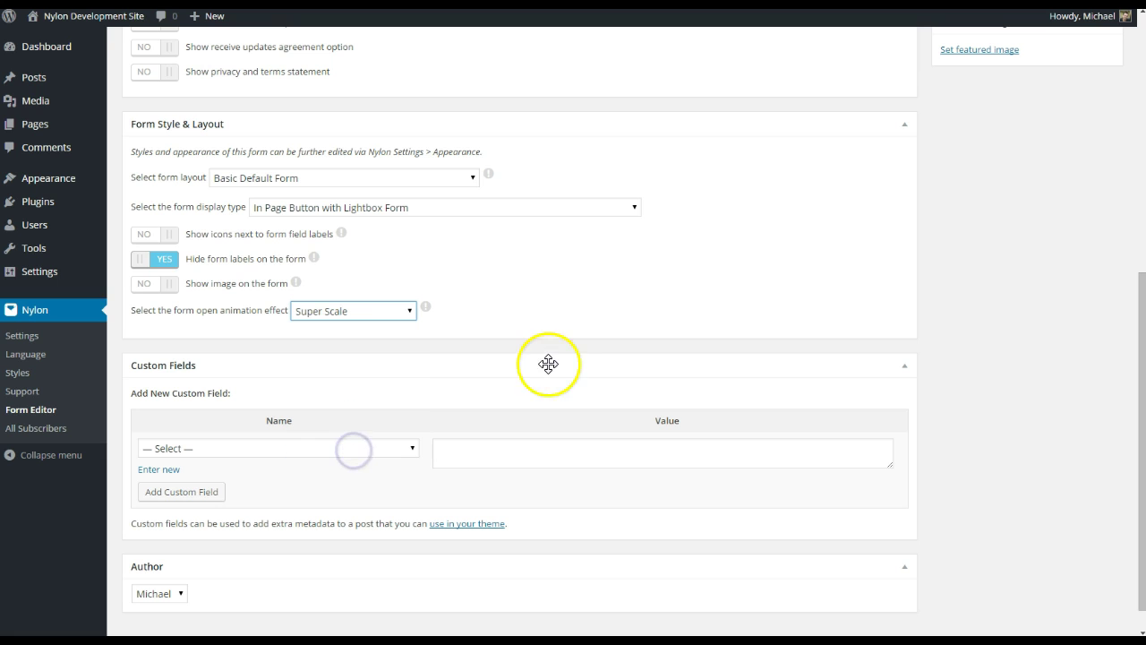
# Publish the new subscription form.
pyautogui.scroll(5, 1008, 378)
pyautogui.scroll(1, 1012, 376)
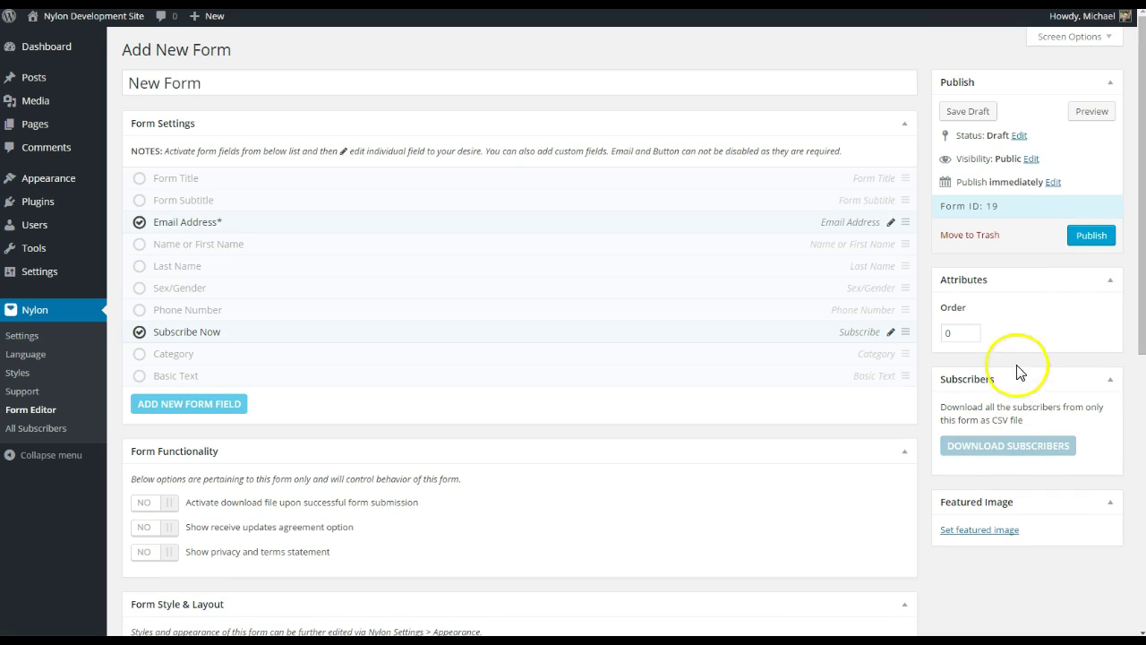
pyautogui.click(1089, 238)
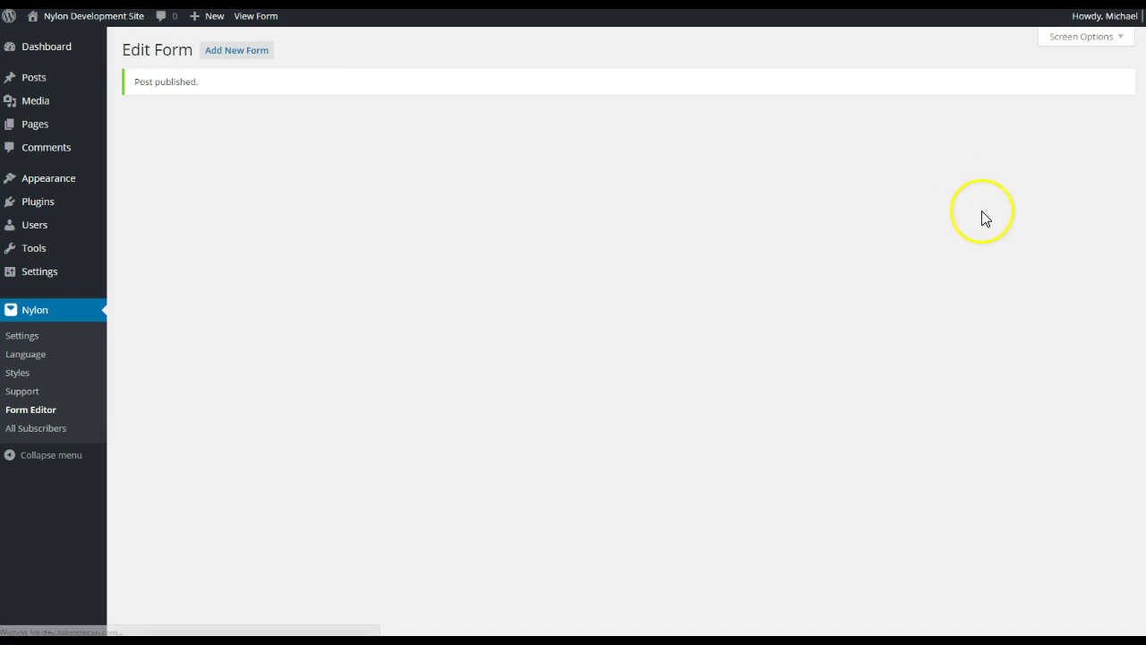
pyautogui.moveTo(1004, 259); pyautogui.dragTo(957, 274)
pyautogui.click(945, 262)
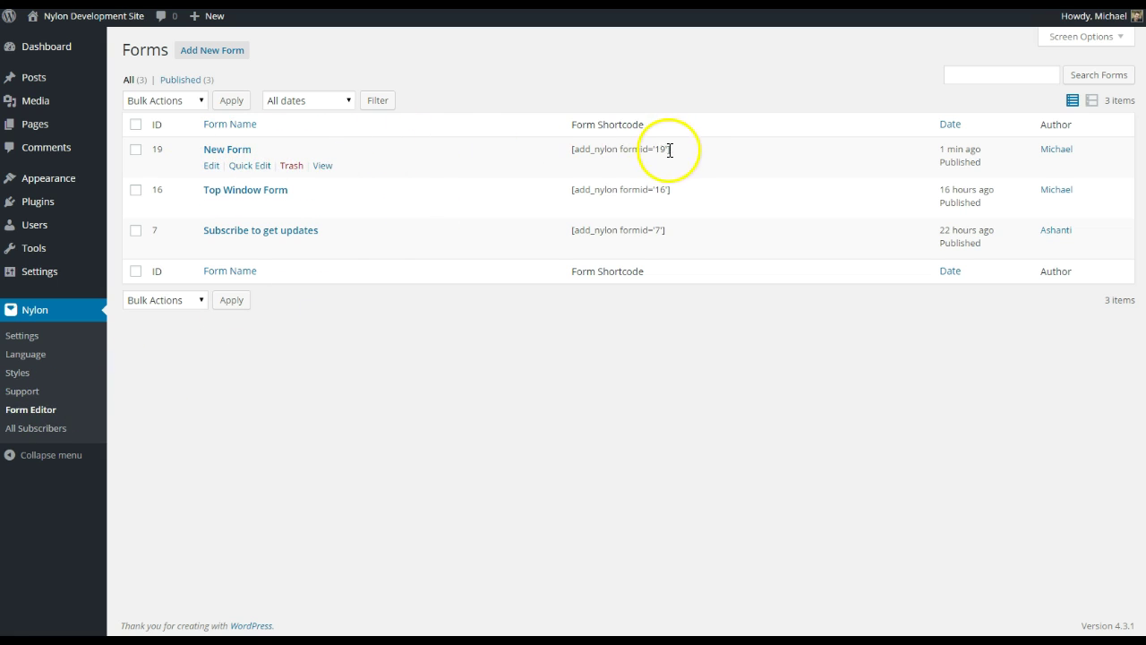
# Open the forms list and highlight the shortcode belonging to New Form.
pyautogui.moveTo(671, 149); pyautogui.dragTo(599, 162)
pyautogui.click(573, 165)
pyautogui.moveTo(673, 149); pyautogui.dragTo(568, 164)
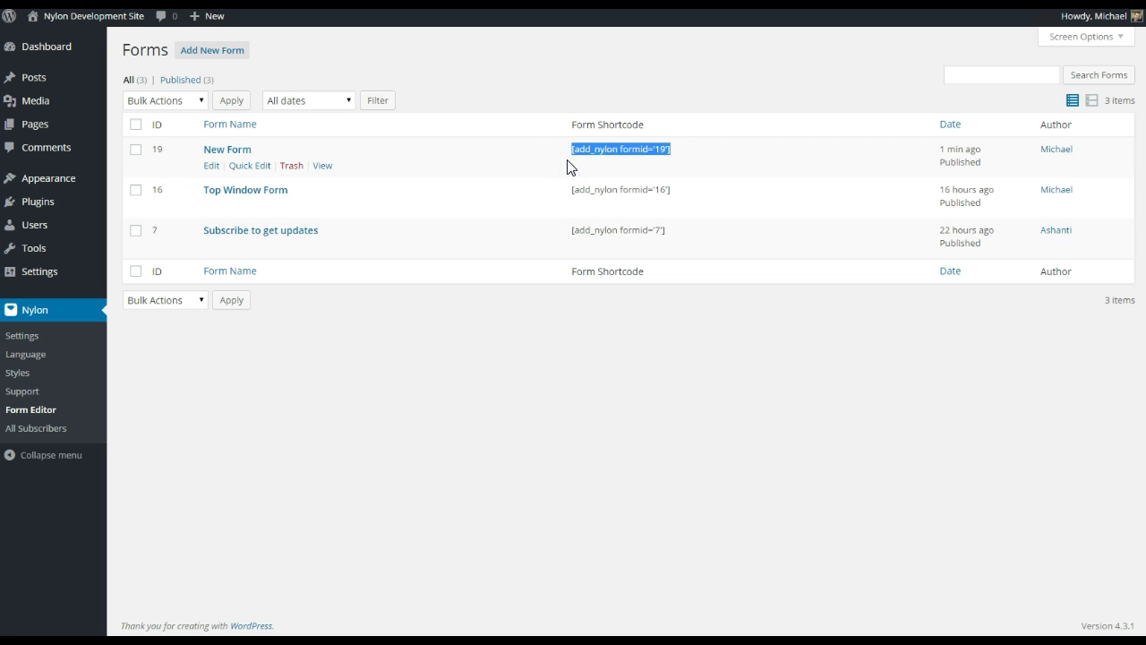
pyautogui.click(527, 155)
# Open the Introduction page for editing and look through its content.
pyautogui.moveTo(37, 133)
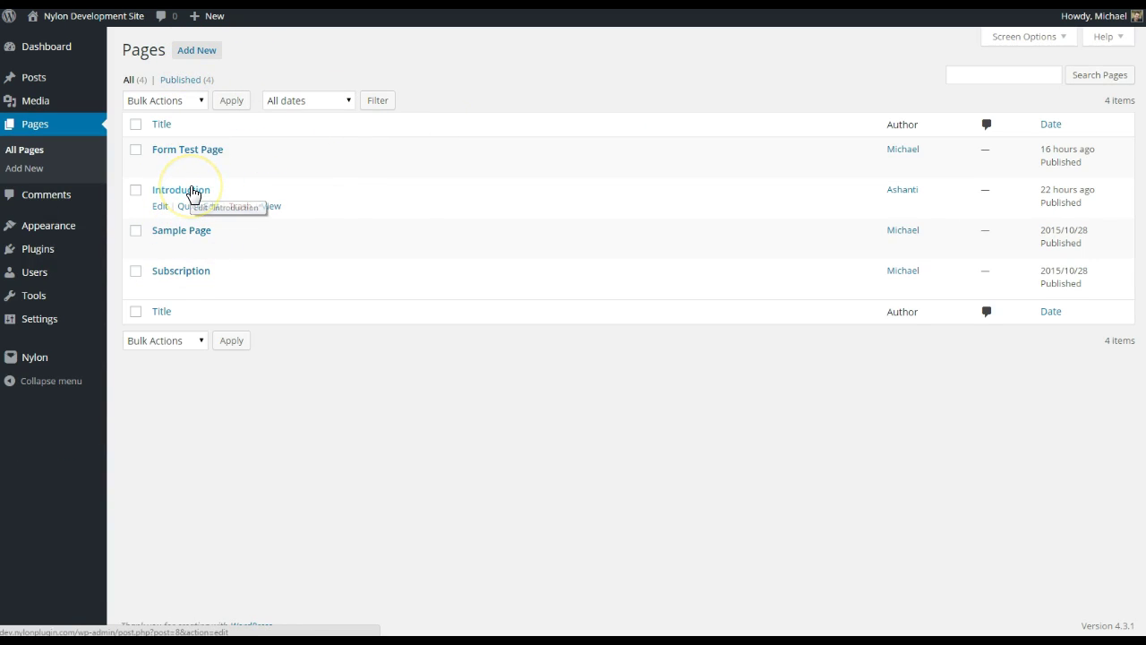
pyautogui.click(194, 193)
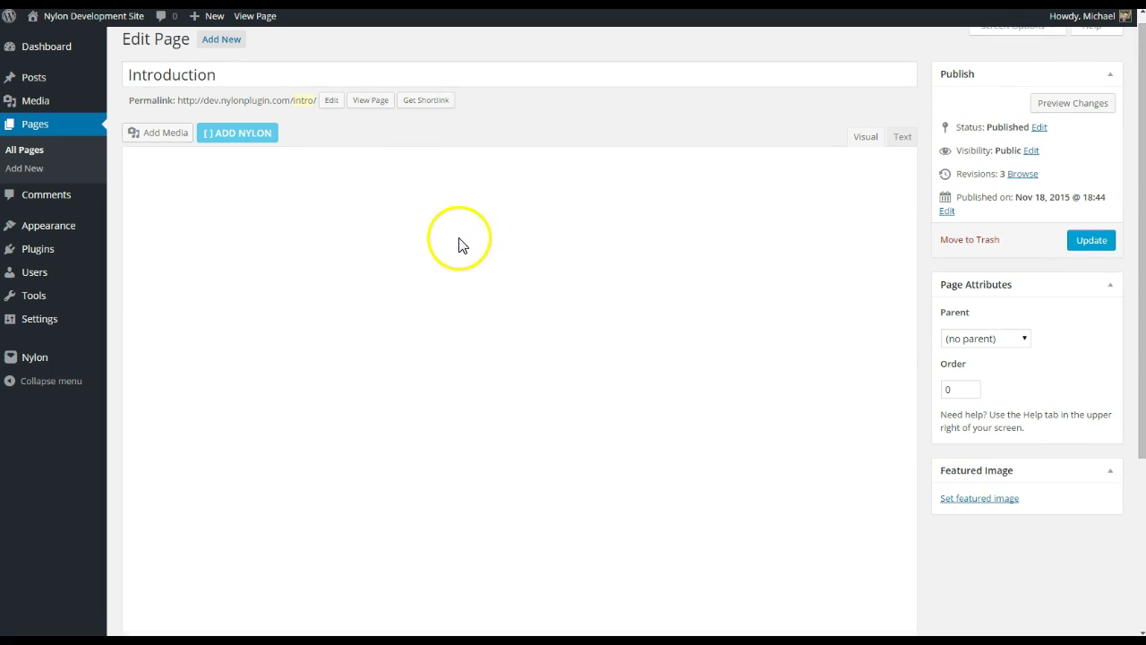
pyautogui.scroll(-4, 300, 341)
pyautogui.scroll(-1, 300, 327)
pyautogui.scroll(5, 292, 331)
pyautogui.scroll(-5, 292, 332)
pyautogui.scroll(5, 292, 332)
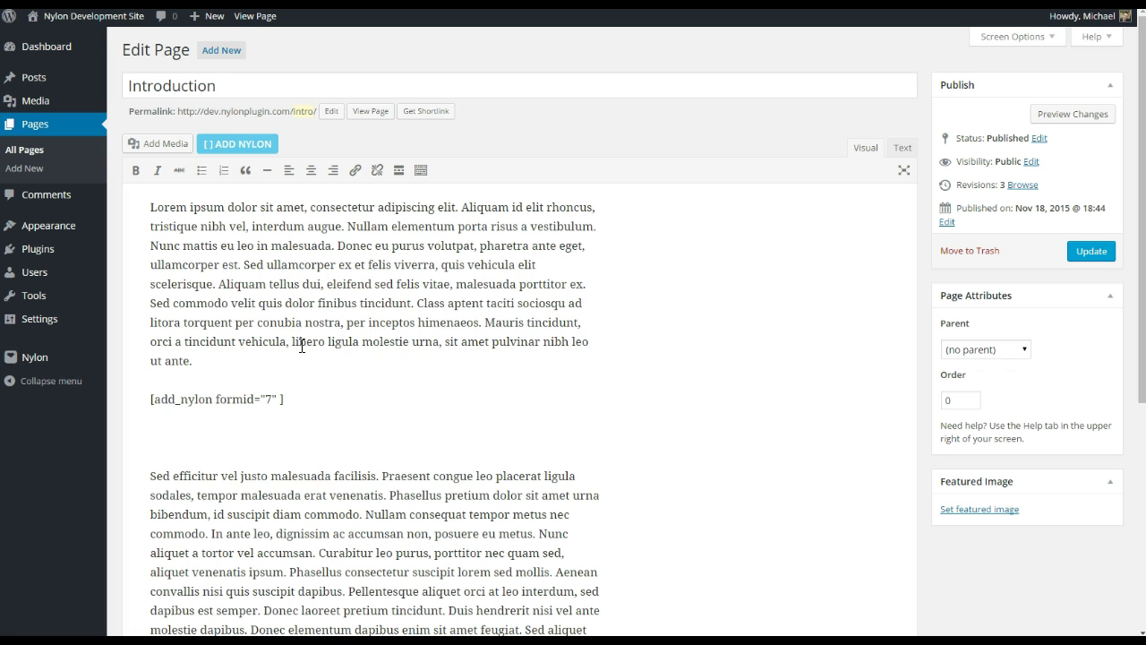
# Delete the [add_nylon formid="7" ] shortcode between the two text paragraphs of the Introduction page.
pyautogui.moveTo(290, 400); pyautogui.dragTo(223, 416)
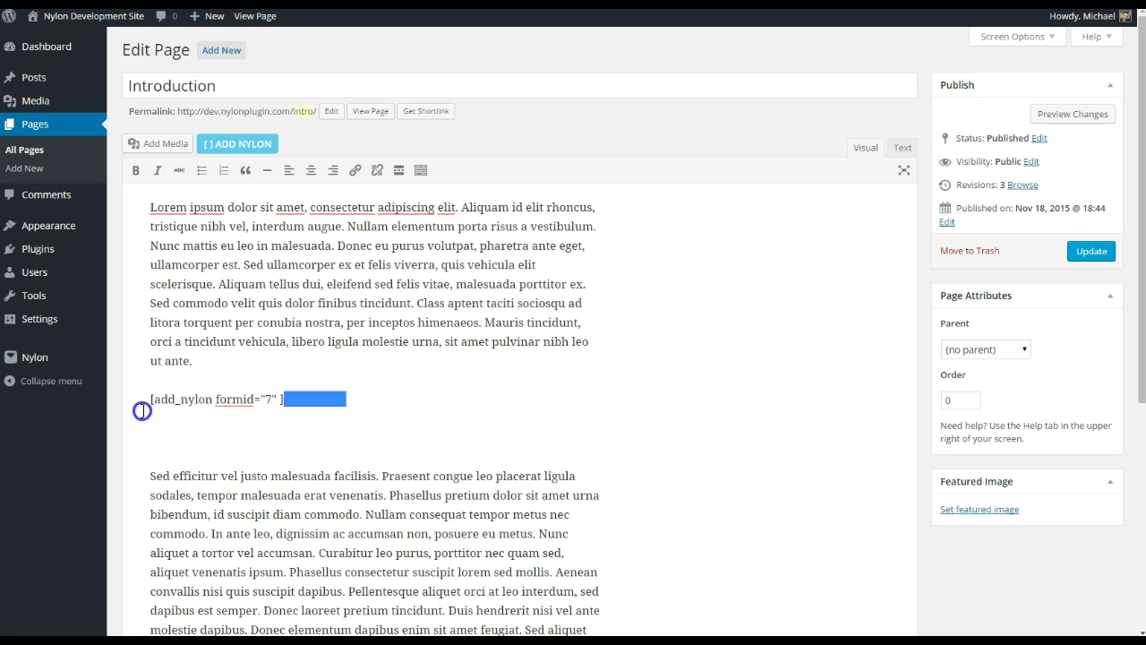
pyautogui.moveTo(142, 411); pyautogui.dragTo(146, 399)
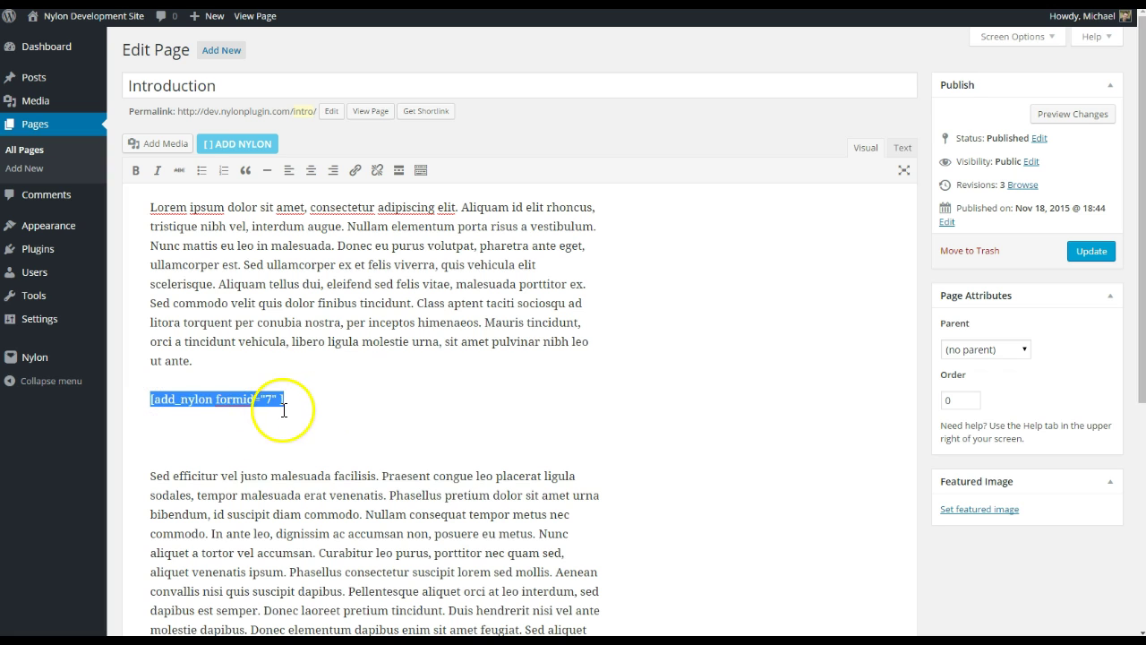
pyautogui.press('BackSpace')
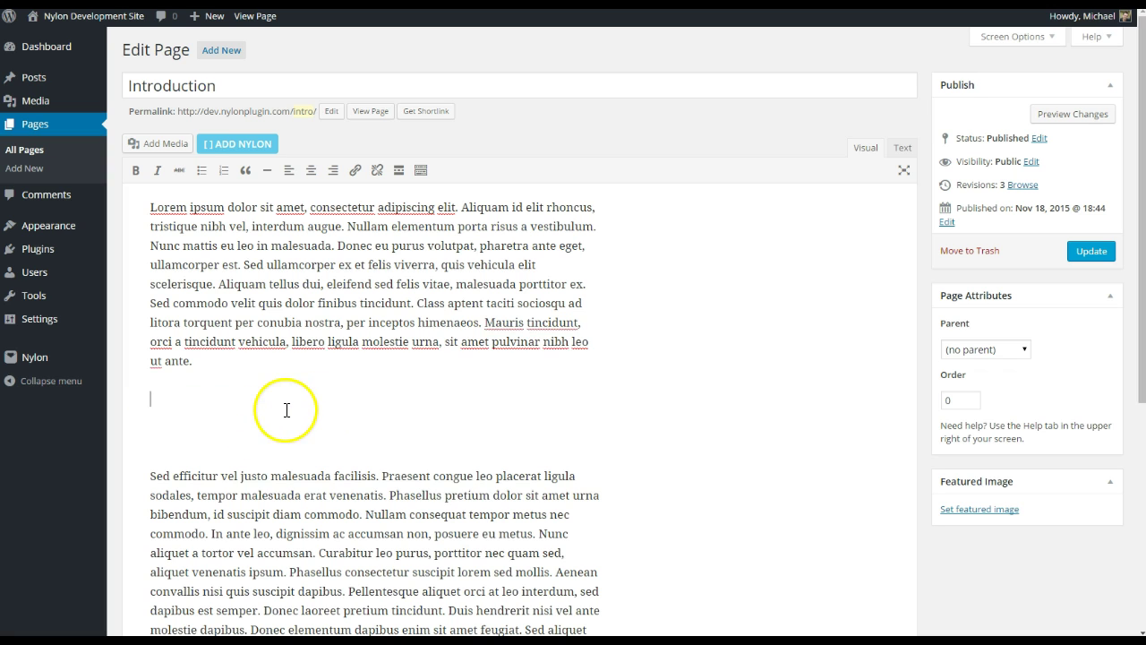
# Insert a Nylon subscription form shortcode for 19 New Form at the emptied line using the Shortcode Generator.
pyautogui.click(235, 143)
pyautogui.click(515, 143)
pyautogui.click(529, 137)
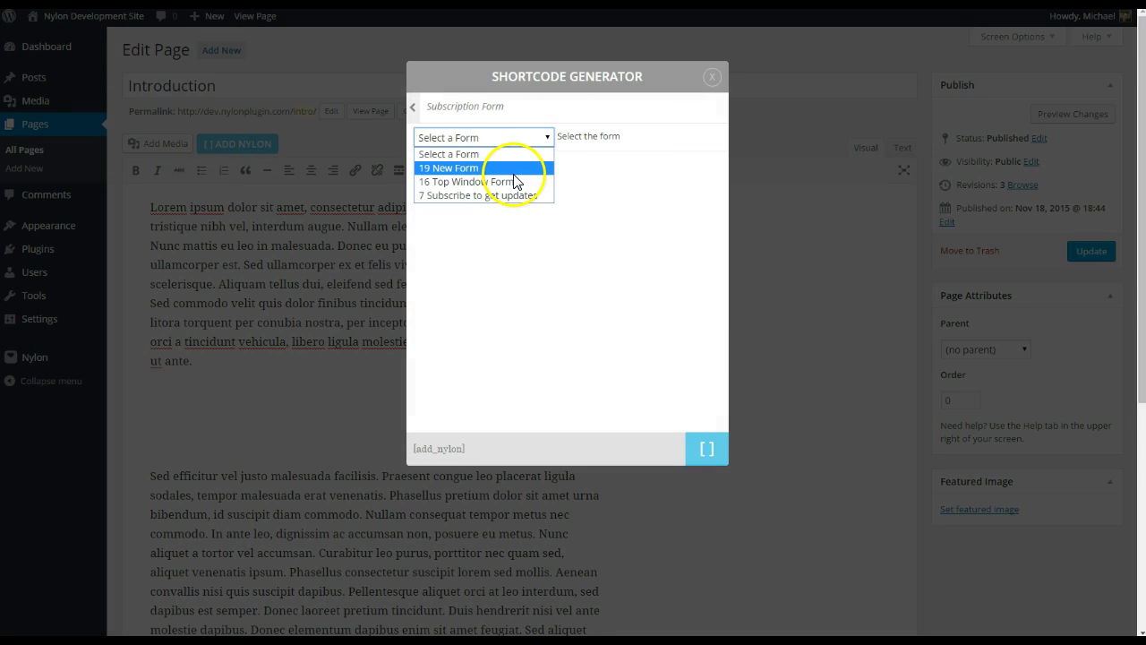
pyautogui.click(514, 171)
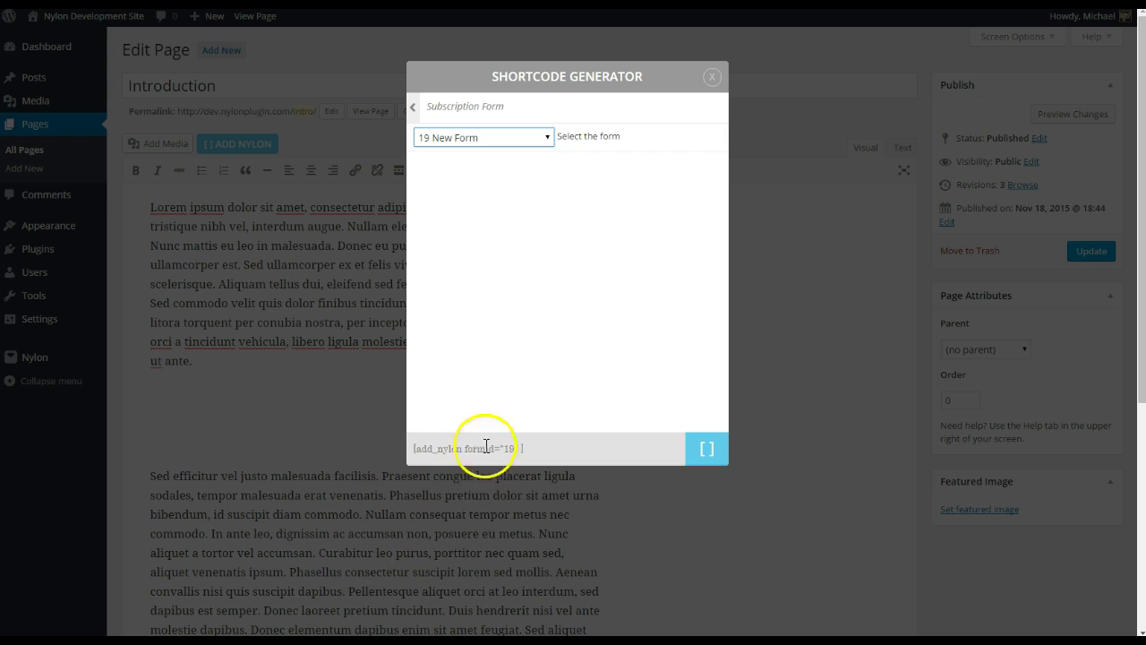
pyautogui.click(706, 449)
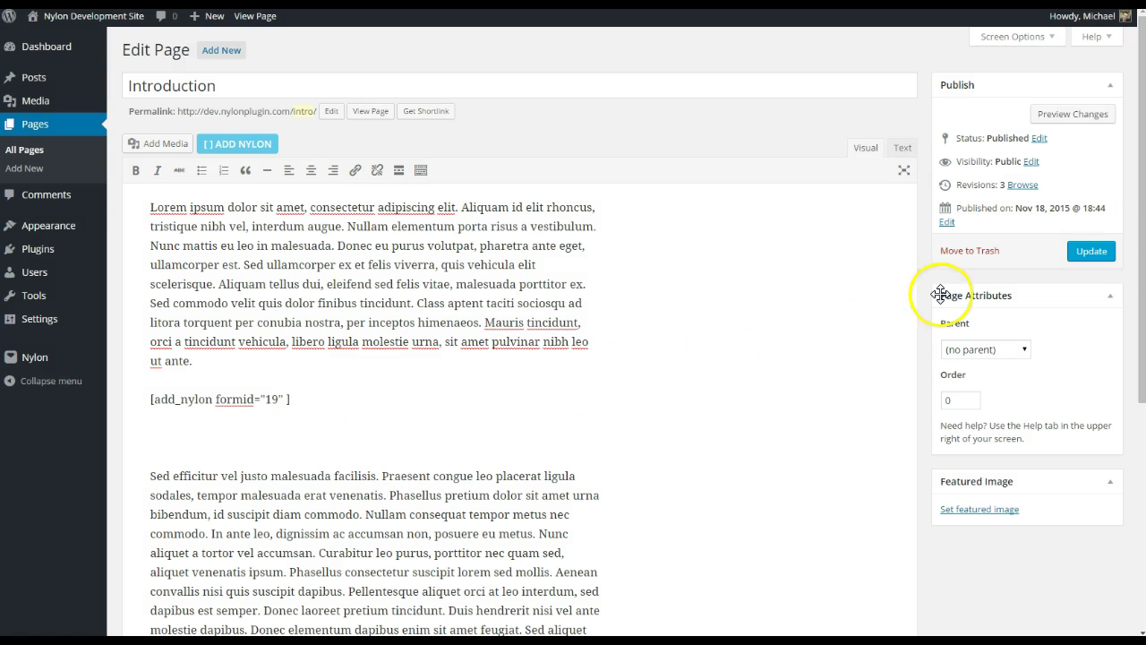
# Update the Introduction page and view the published page in a new browser tab.
pyautogui.click(1089, 251)
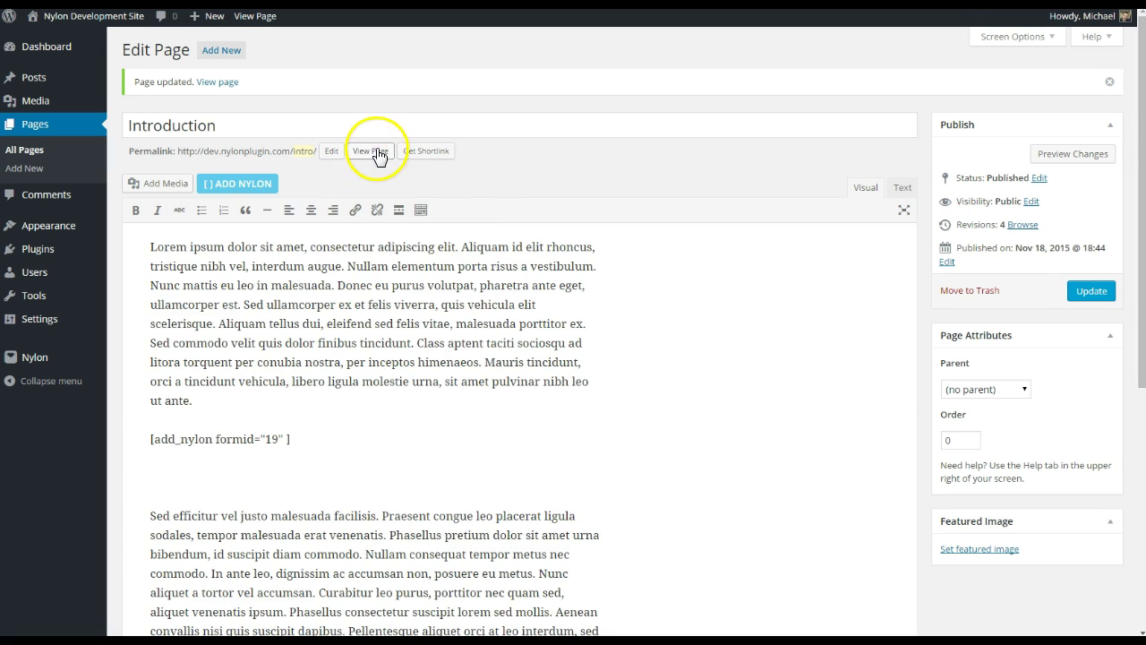
pyautogui.rightClick(375, 154)
pyautogui.click(402, 158)
pyautogui.hotkey('ctrl', 'Tab')
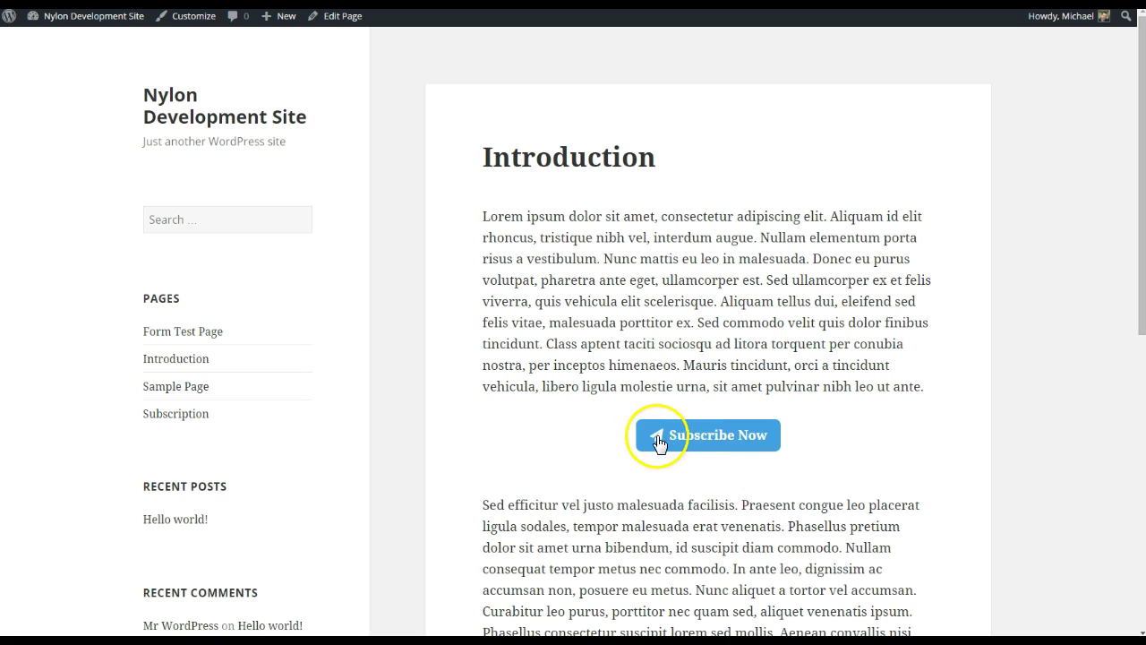
# Open the Subscribe Now lightbox on the live page, inspect its email address field, and close the lightbox.
pyautogui.click(714, 436)
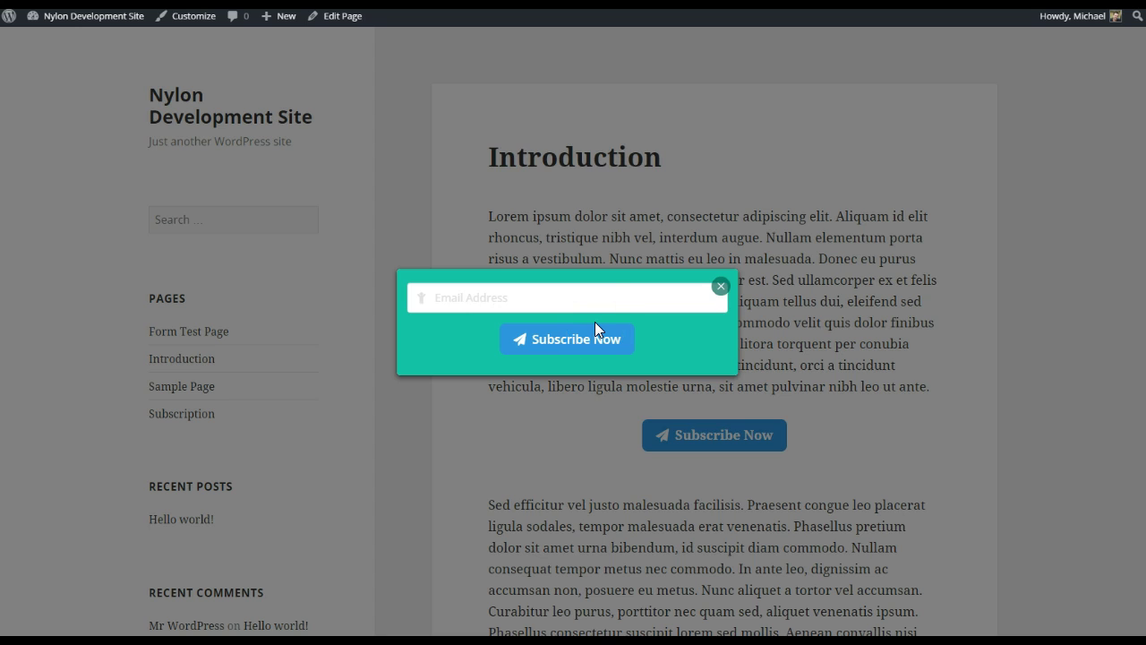
pyautogui.click(550, 297)
pyautogui.click(554, 299)
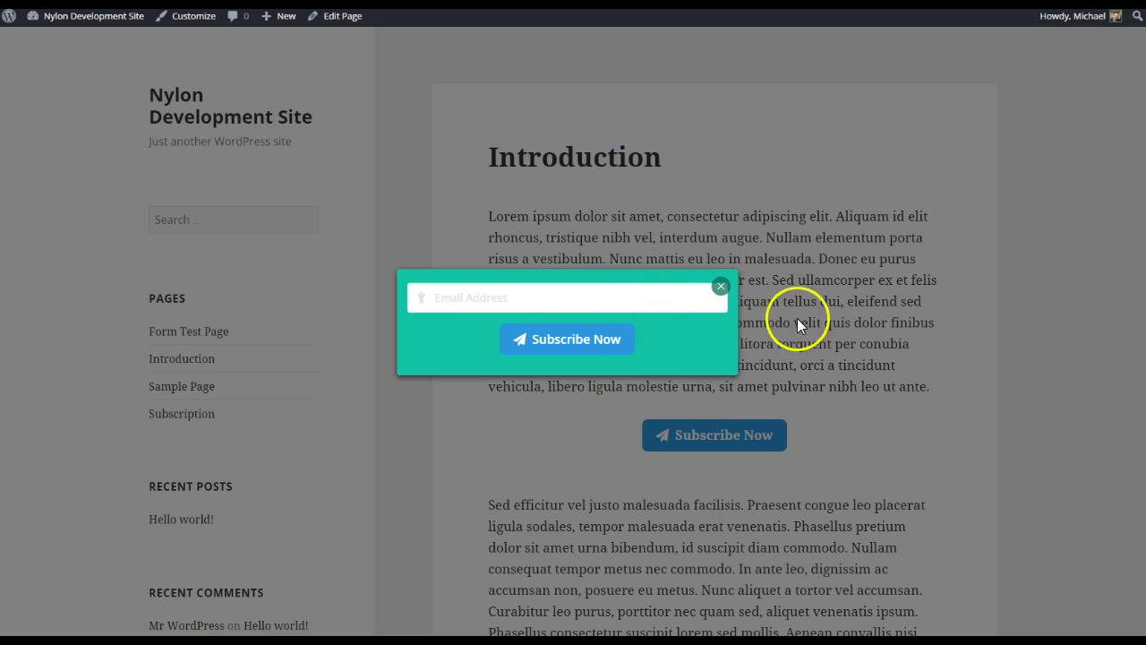
pyautogui.click(572, 305)
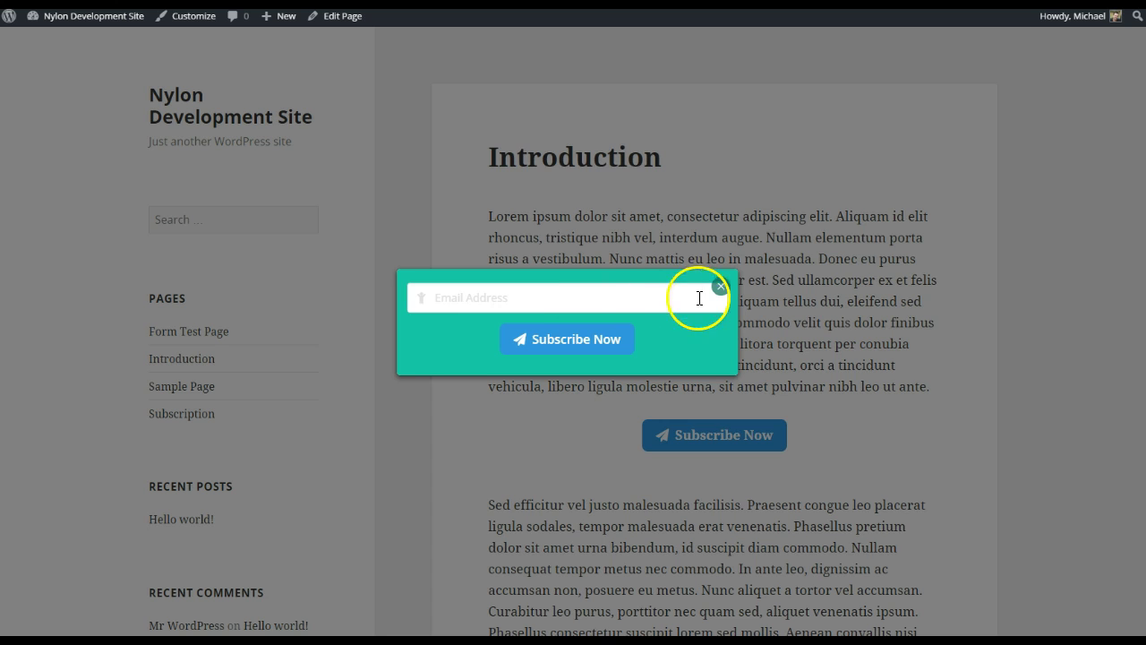
pyautogui.click(587, 296)
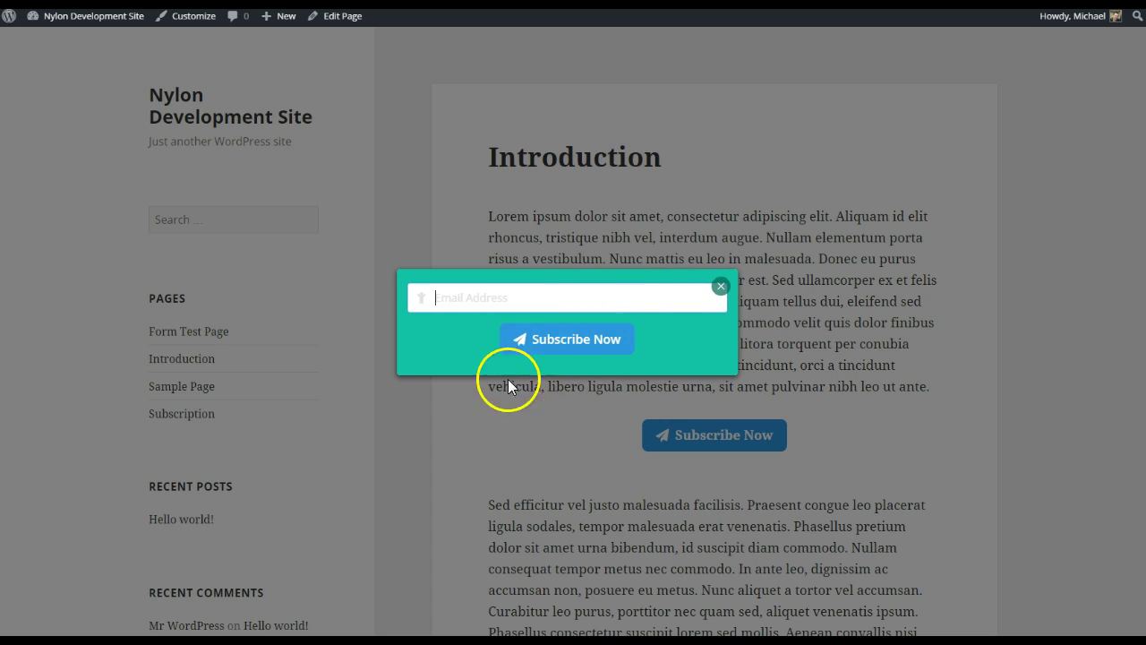
pyautogui.click(721, 288)
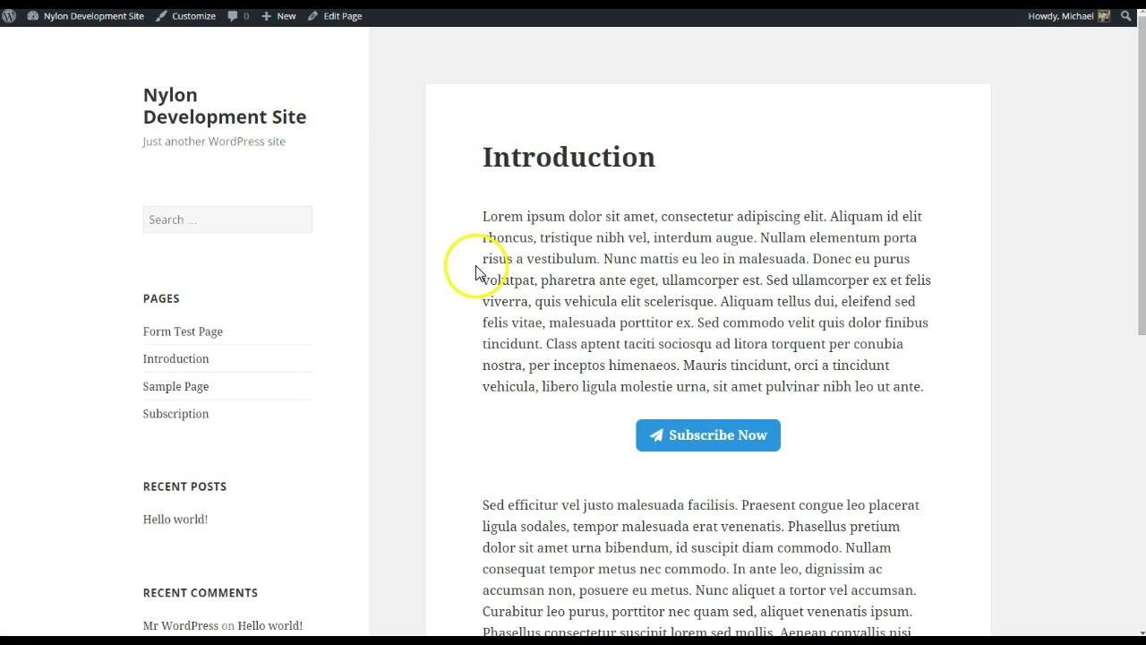